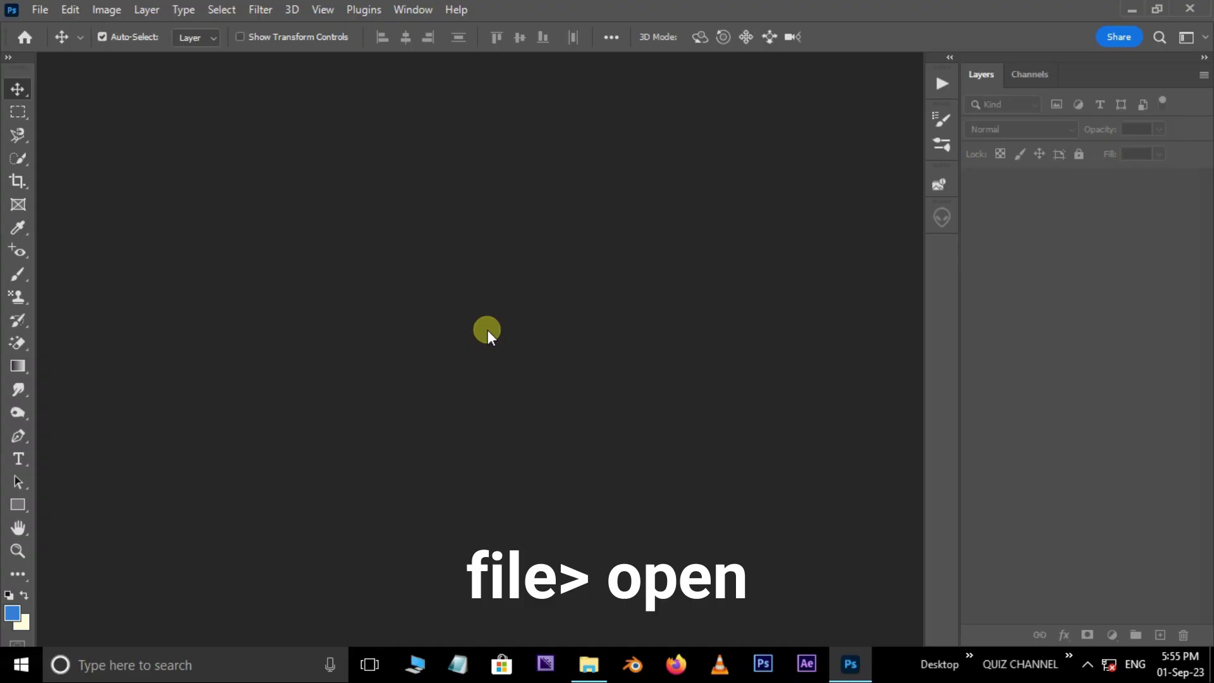
- Open the startled woman photo and pan to the turtleneck collar
left_click(49, 17)
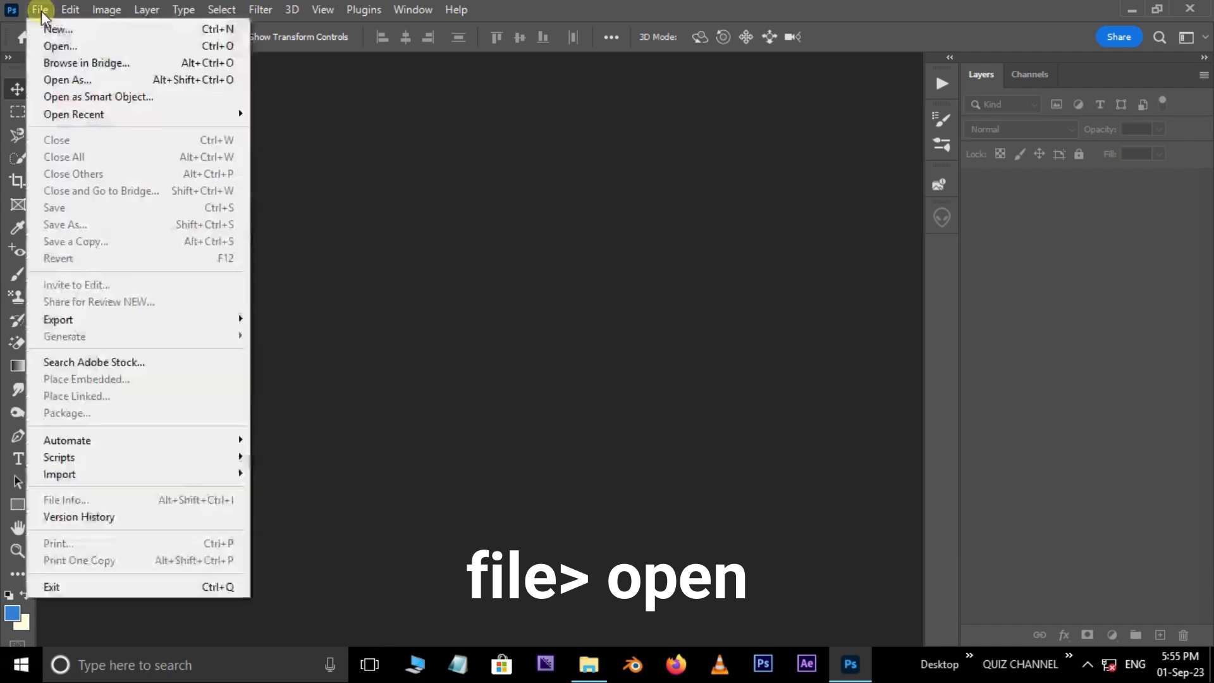
left_click(54, 46)
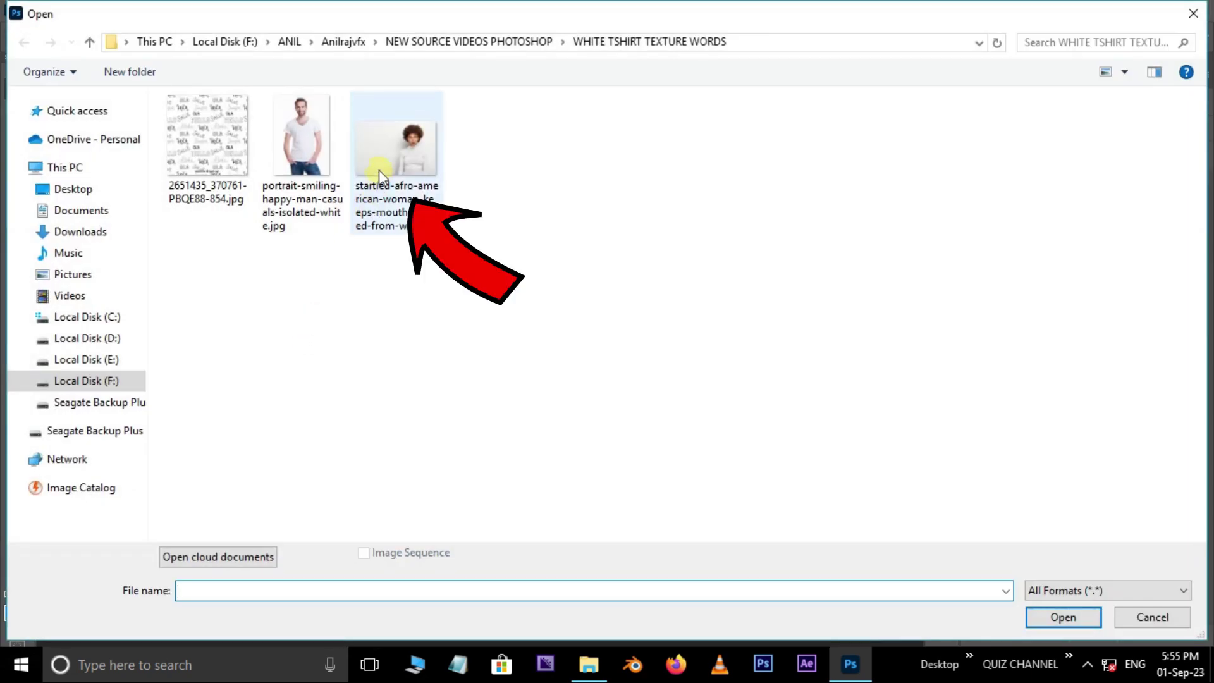
left_click(404, 167)
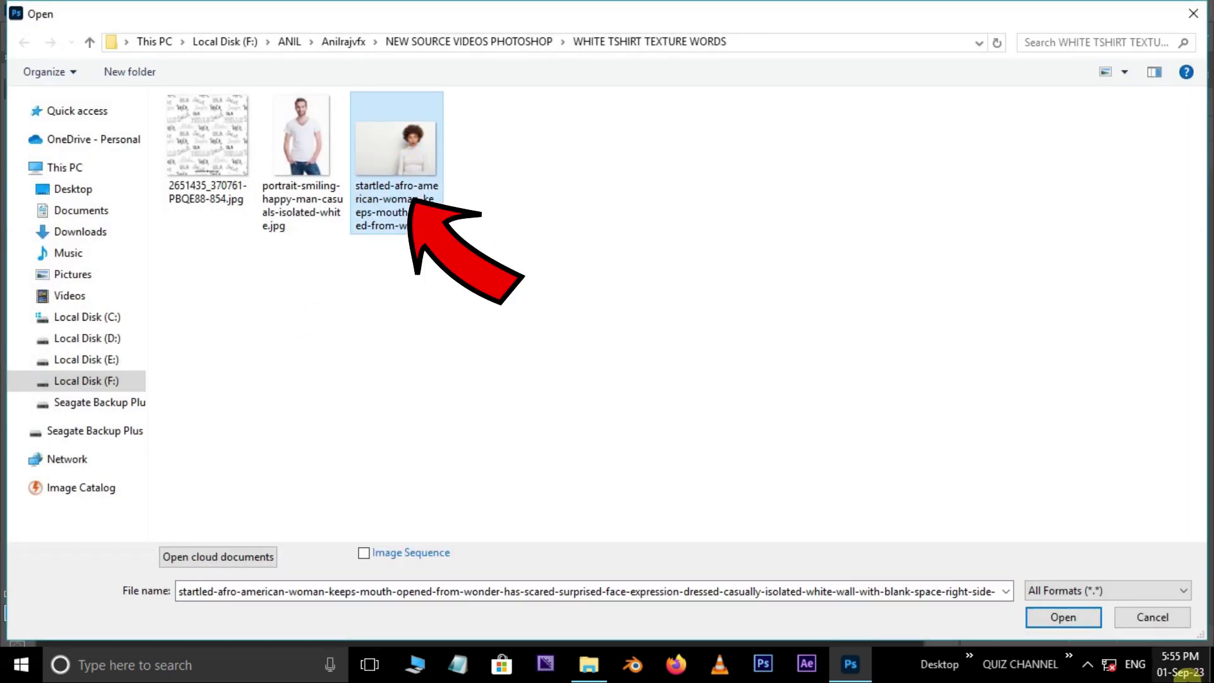
left_click(1063, 616)
key("ctrl+1")
mouse_move(483, 277)
left_mouse_down()
mouse_move(518, 238)
mouse_move(512, 351)
mouse_move(442, 276)
left_mouse_up()
- Start a Pen path along the neck edge and left shoulder
key("ctrl+plus")
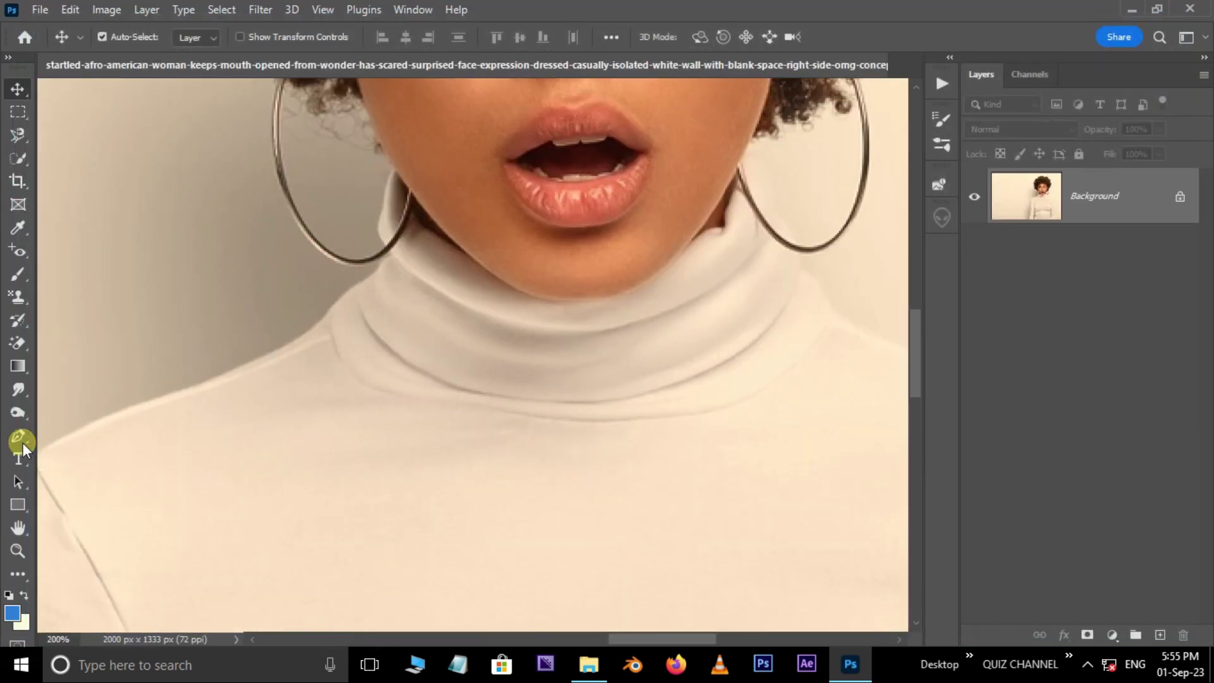
left_click(18, 438)
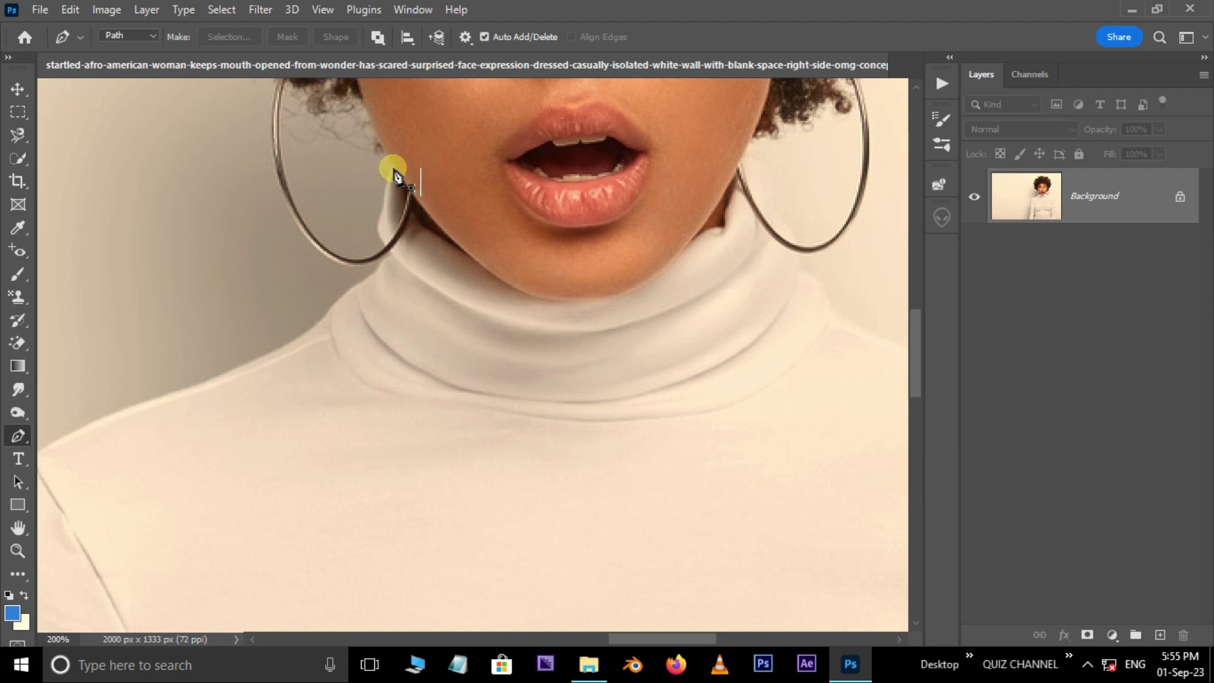
mouse_move(388, 182)
left_mouse_down()
mouse_move(374, 236)
mouse_move(383, 258)
mouse_move(320, 320)
mouse_move(461, 348)
mouse_move(342, 392)
left_mouse_up()
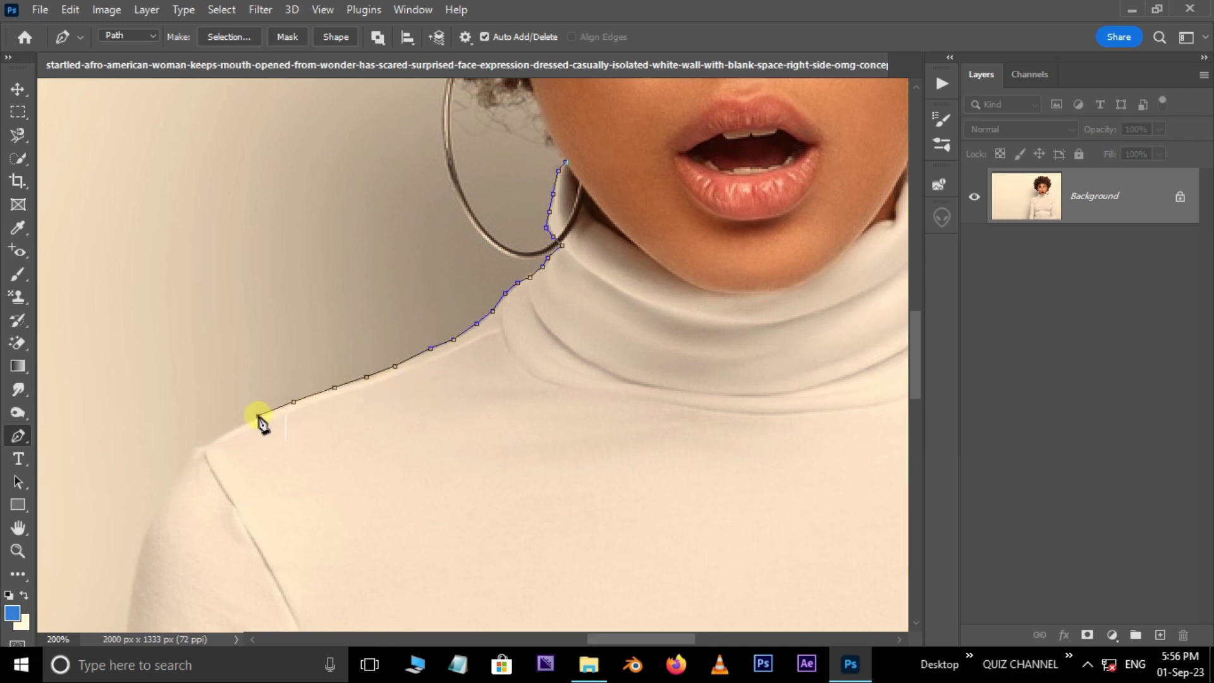
scroll(261, 422, "down", 2)
left_click(290, 407)
scroll(253, 319, "down", 3)
left_click_drag(175, 529, 190, 537)
scroll(180, 512, "down", 5)
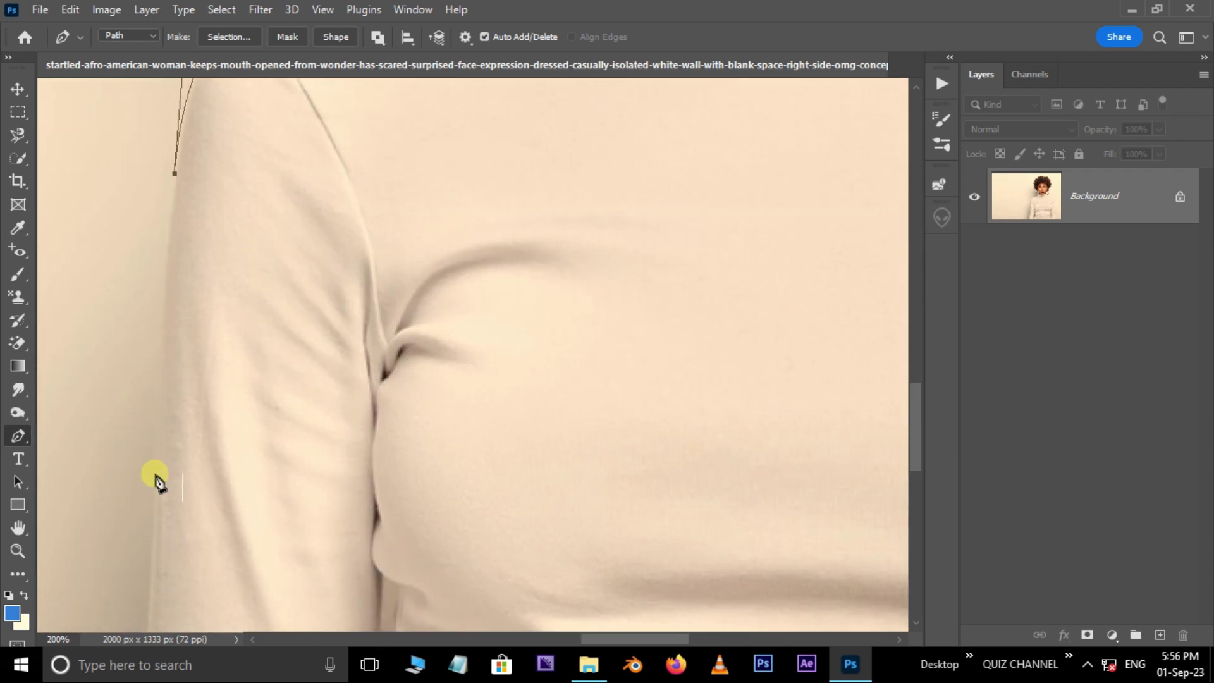
scroll(181, 427, "down", 5)
- Trace the outer left sleeve edge down to the image bottom
left_click(180, 230)
left_click(177, 279)
left_click(172, 311)
left_click(169, 353)
left_click(163, 401)
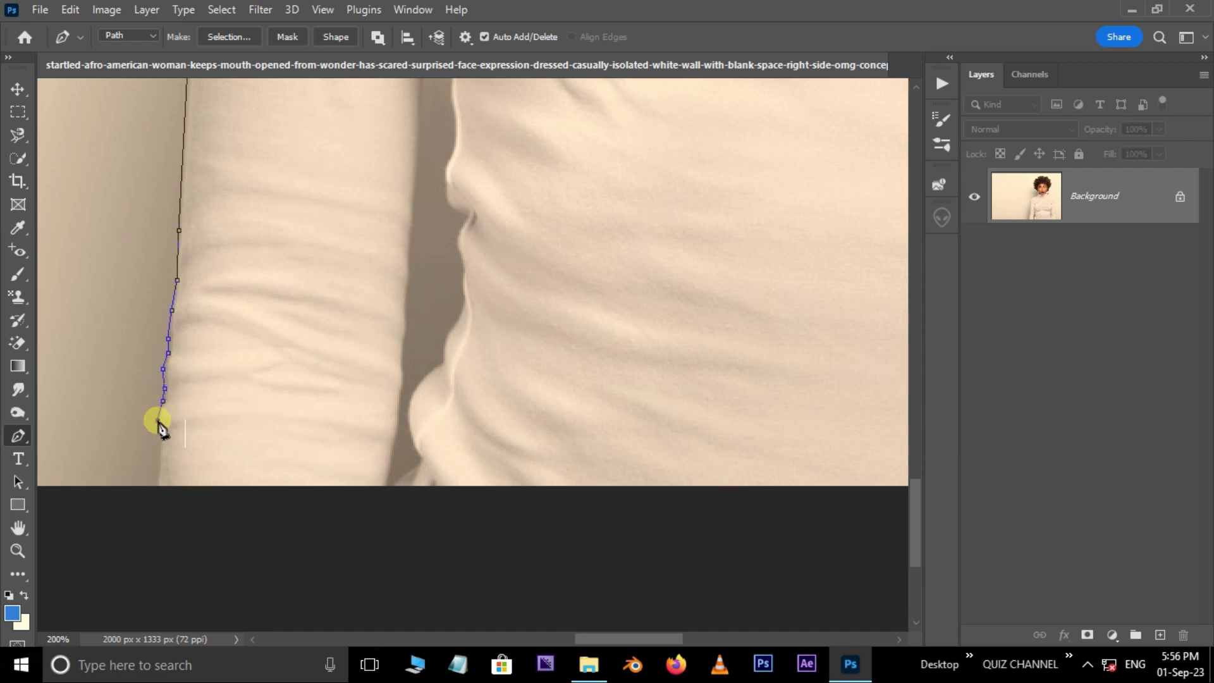
left_click(155, 486)
- Trace back up the inner edge of the left sleeve
left_click(387, 489)
left_click(399, 399)
left_click(404, 323)
left_click(410, 263)
scroll(410, 434, "up", 5)
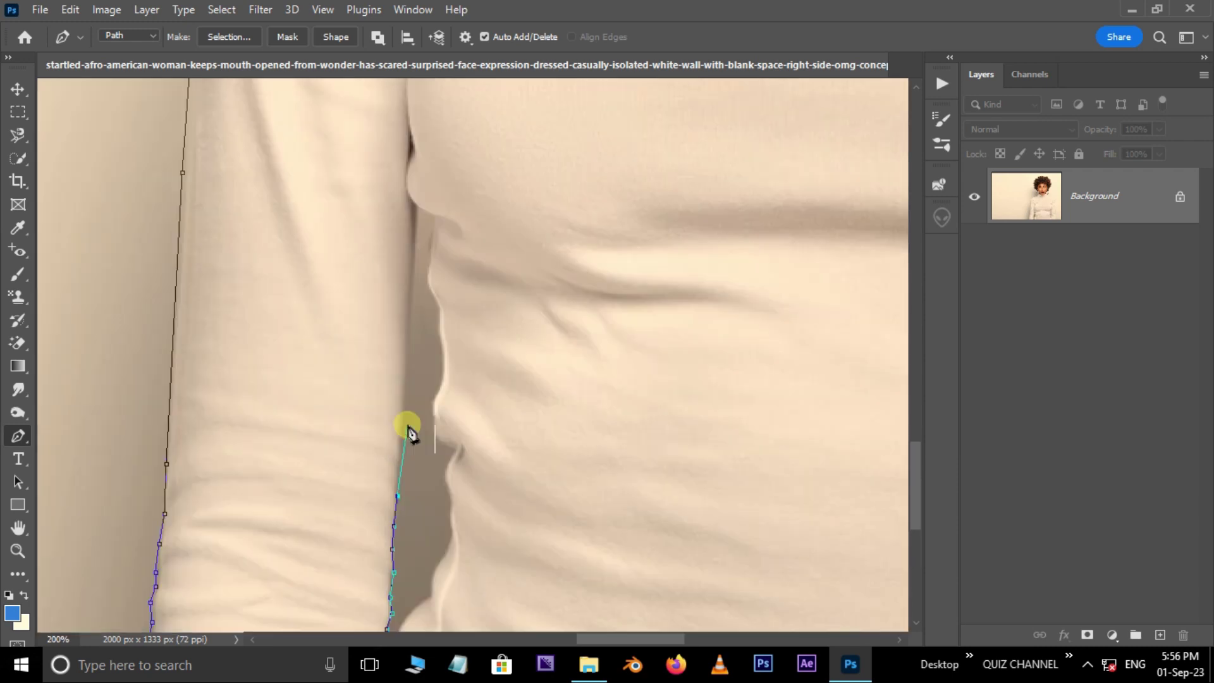
- Outline the waist gap up to the armpit and down the torso's wrinkled side
left_click(408, 344)
left_click(413, 282)
left_click(418, 208)
left_click(430, 253)
left_click(439, 310)
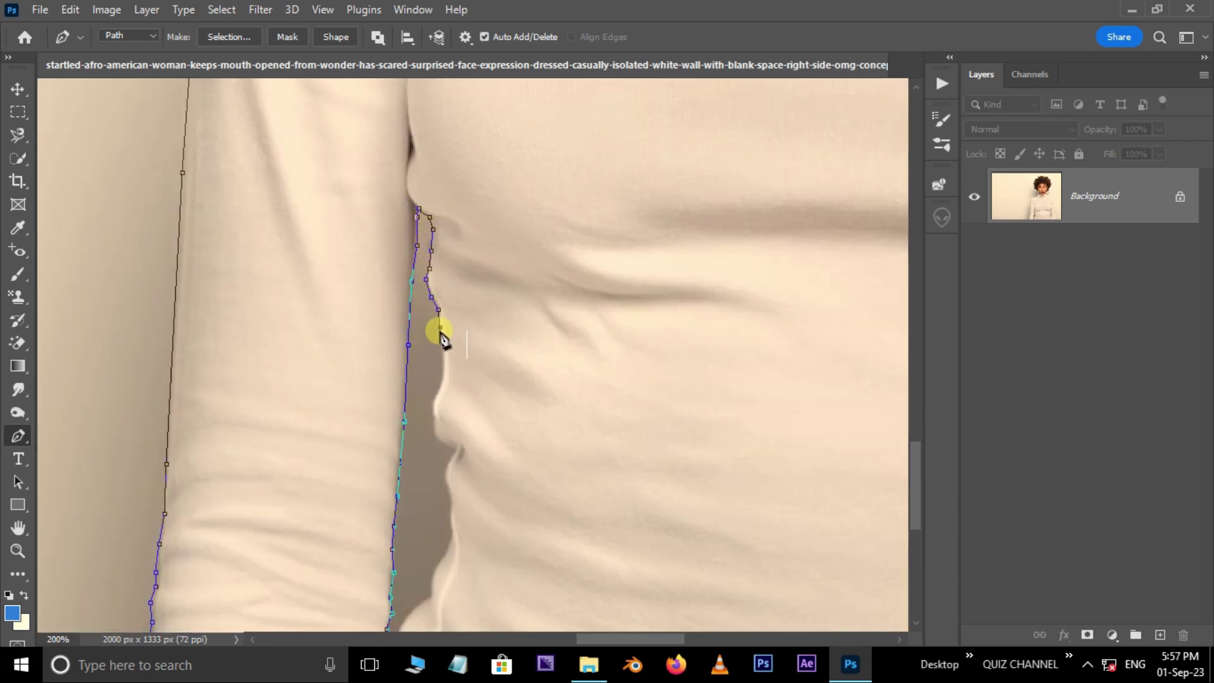
left_click(440, 347)
left_click(434, 408)
left_click(436, 438)
left_click(445, 489)
left_click(451, 511)
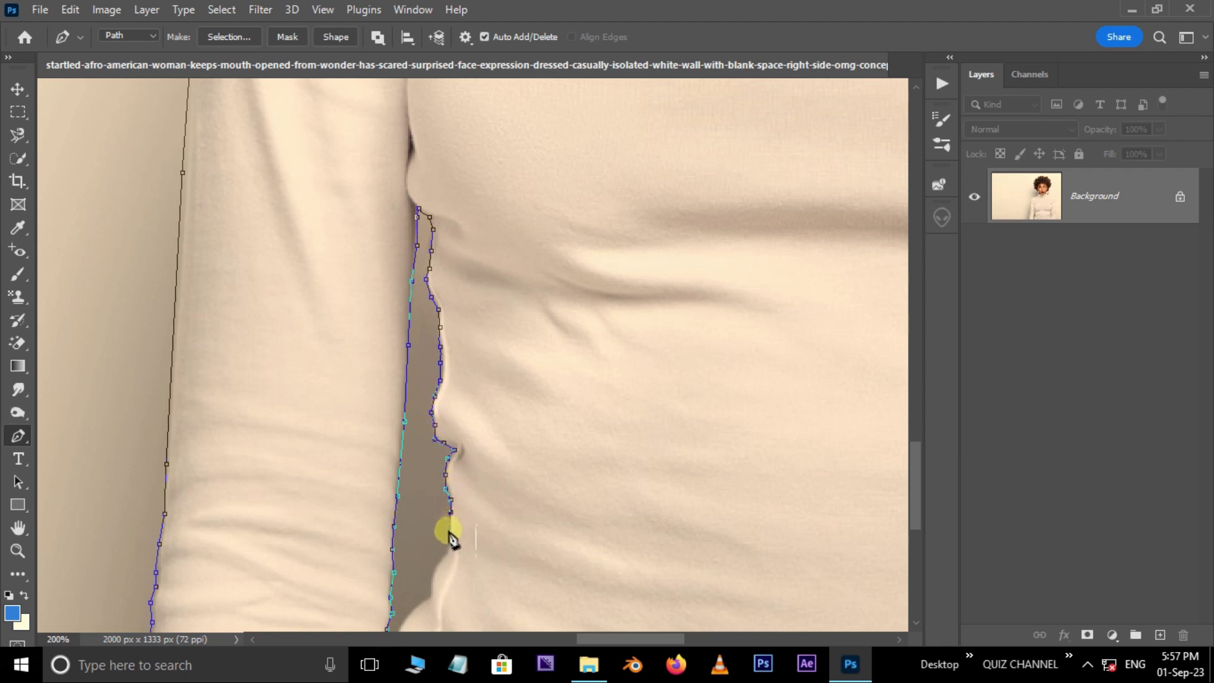
scroll(450, 537, "down", 3)
- Continue the outline down to the hem and along the bottom to the right sleeve
left_click(431, 371)
left_click(425, 396)
left_click(409, 404)
left_click(395, 420)
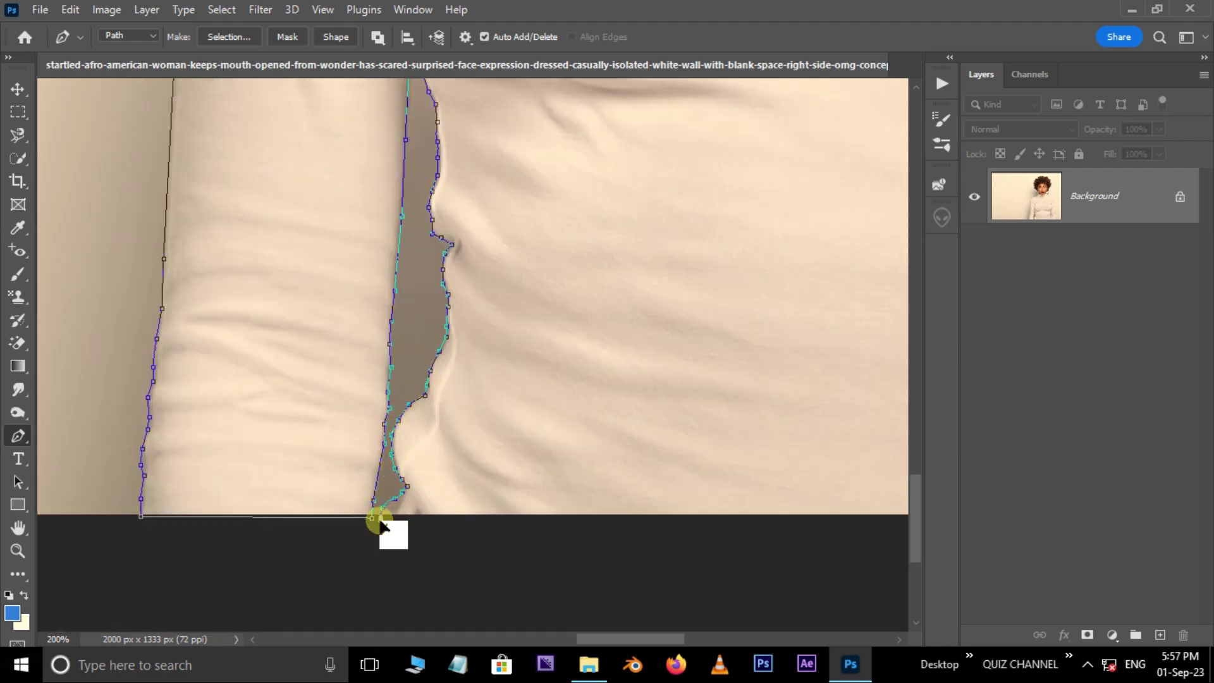
scroll(387, 513, "right", 4)
scroll(387, 512, "up", 1)
left_click(804, 567)
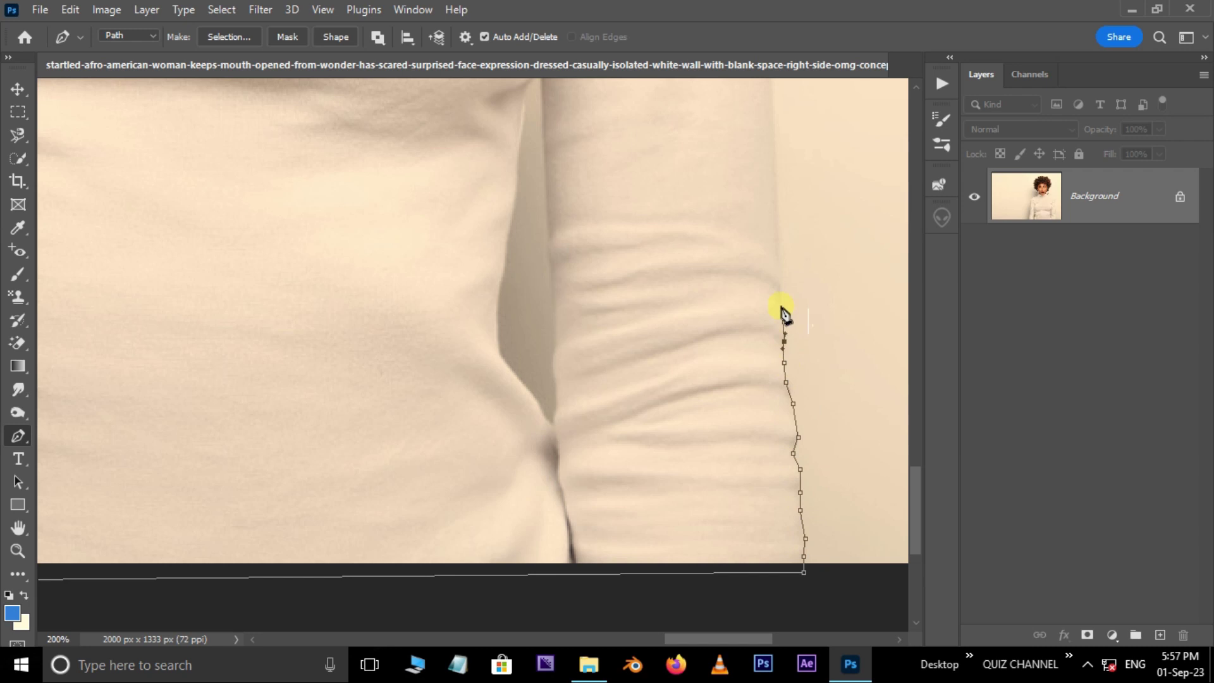
scroll(784, 315, "up", 1)
scroll(789, 380, "up", 1)
scroll(764, 348, "up", 1)
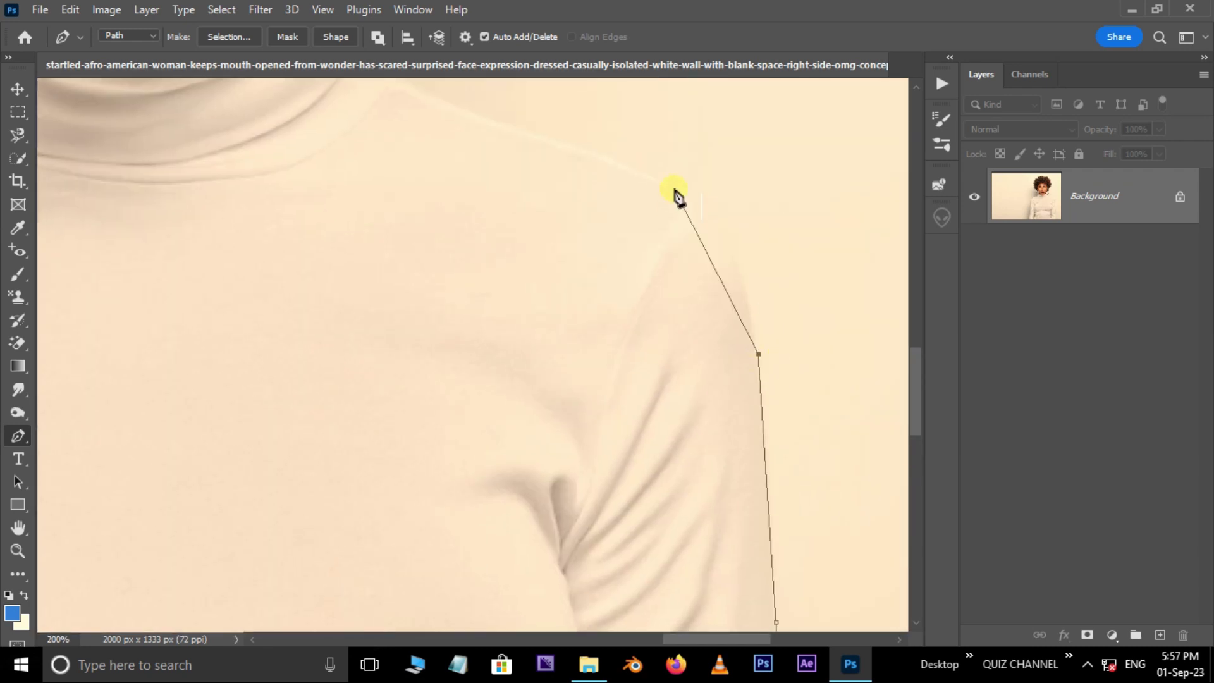
- Curve the outline around the right shoulder, past the earring, and along the jawline
left_click_drag(673, 183, 588, 145)
left_click(564, 140)
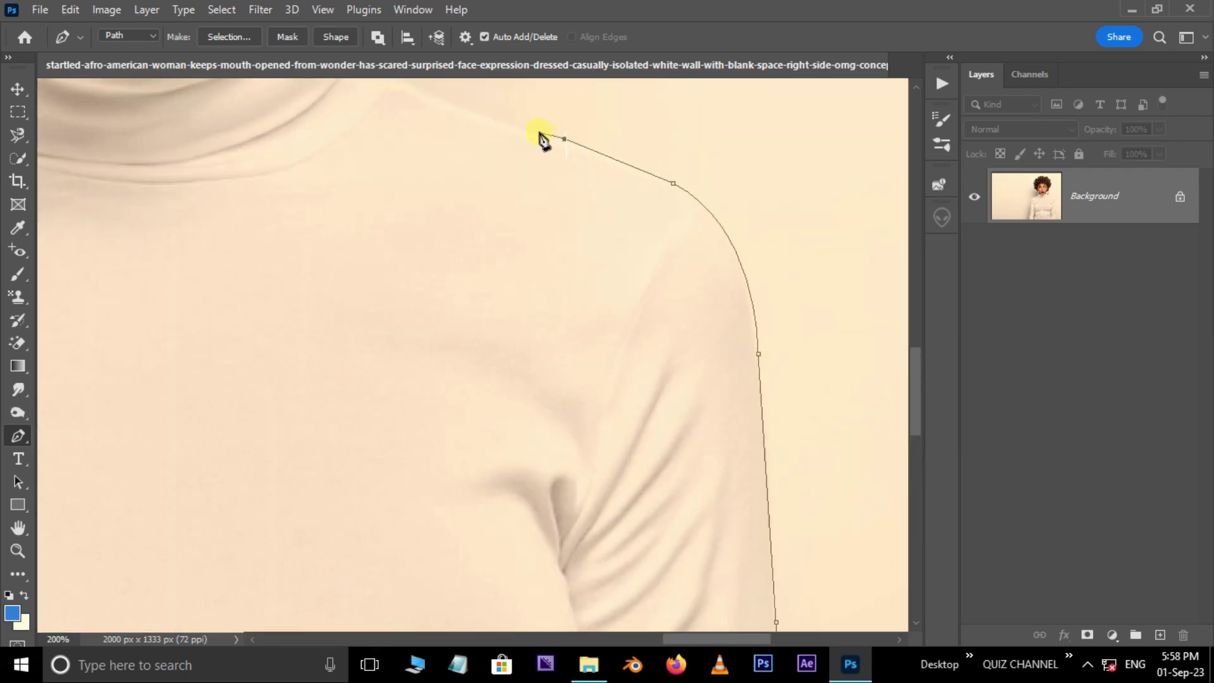
scroll(542, 139, "up", 1)
scroll(541, 139, "left", 1)
mouse_move(457, 189)
left_mouse_down()
mouse_move(426, 140)
mouse_move(372, 136)
left_mouse_up()
scroll(415, 128, "up", 1)
scroll(415, 127, "left", 1)
left_click(426, 229)
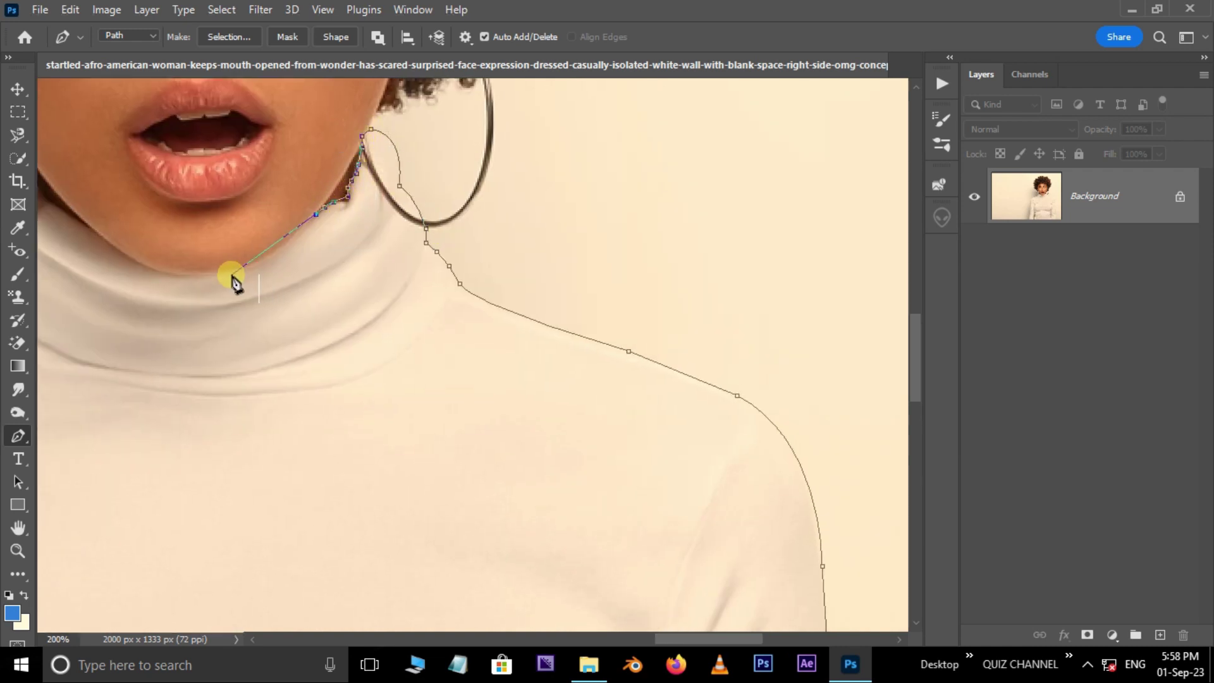
left_click_drag(229, 273, 162, 296)
scroll(127, 257, "up", 1)
scroll(198, 262, "left", 2)
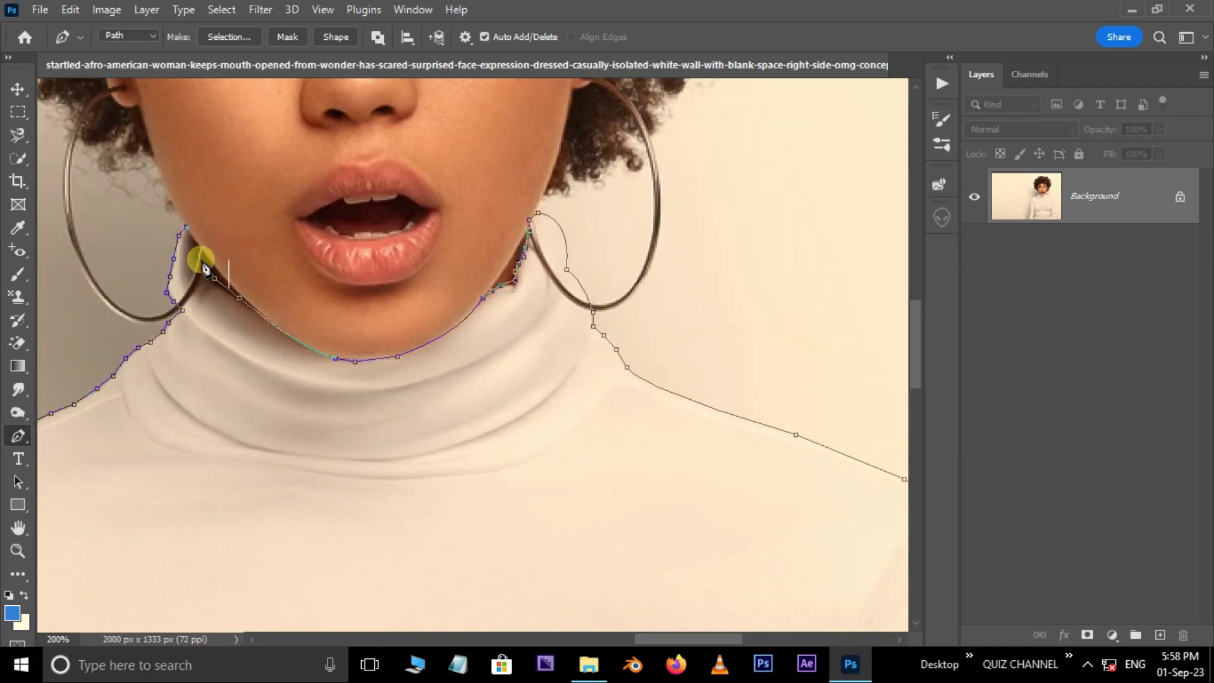
- Outline the gap beside the right arm and close it at its first anchor
key("ctrl+minus")
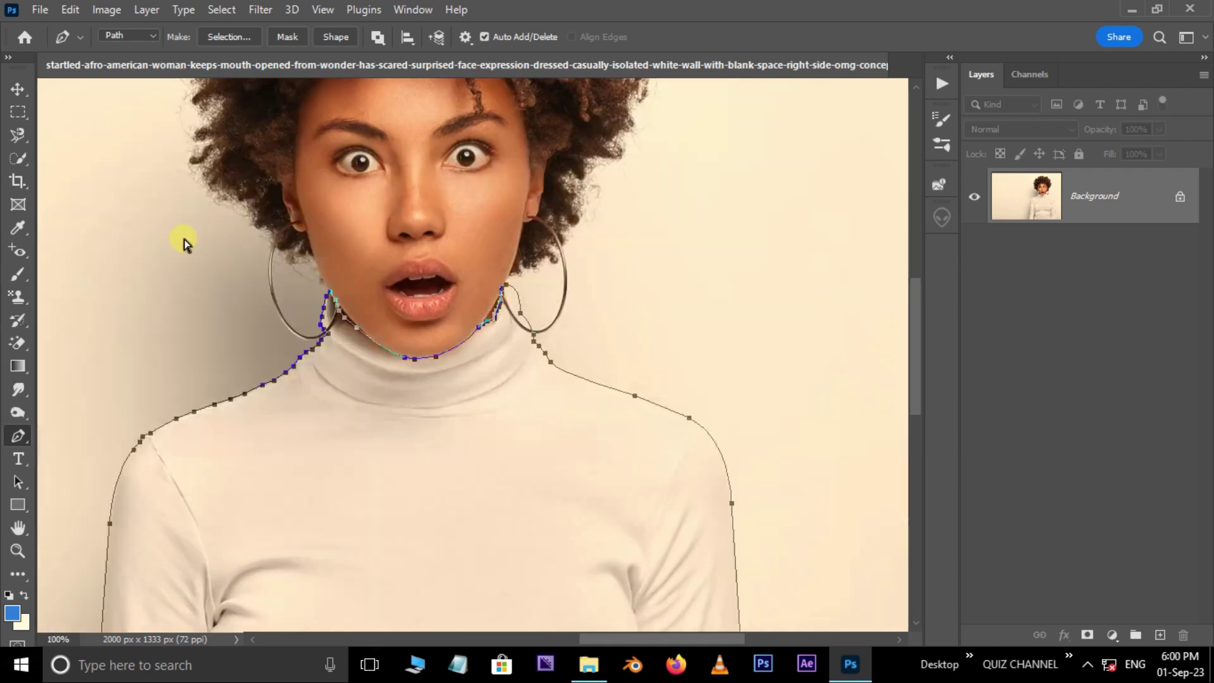
key("ctrl+minus")
key("ctrl+plus")
key("ctrl+plus")
left_click(430, 323)
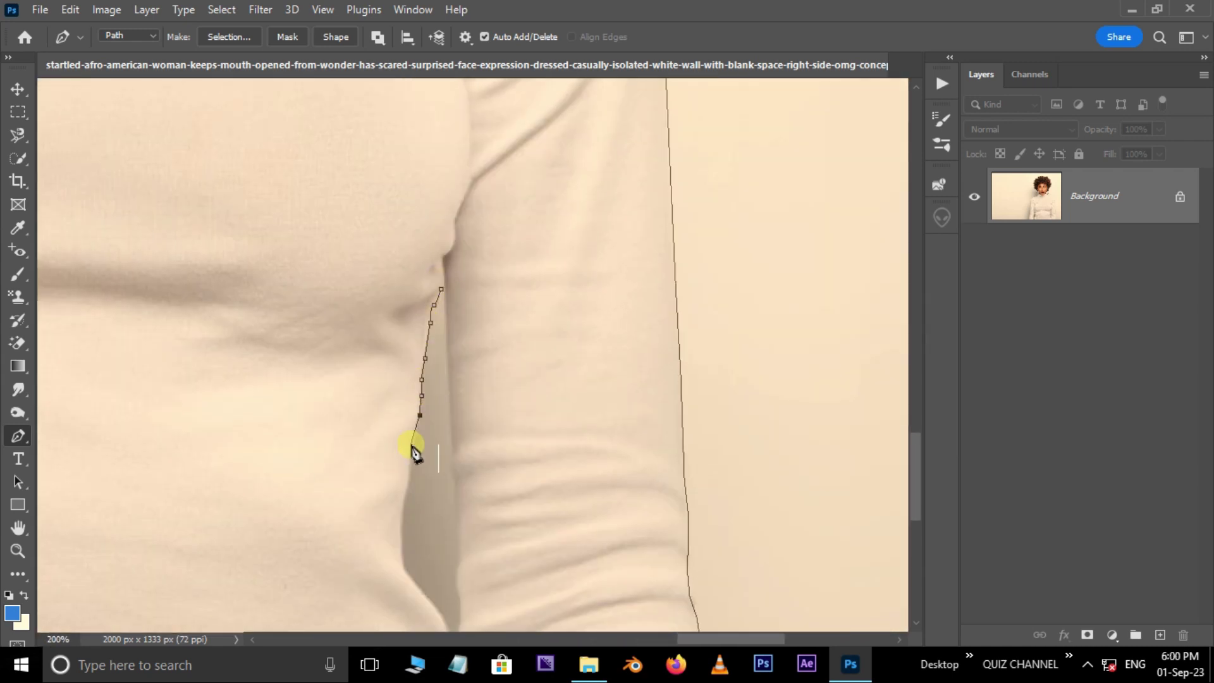
left_click(406, 578)
scroll(408, 579, "down", 2)
left_click(390, 477)
left_click(405, 437)
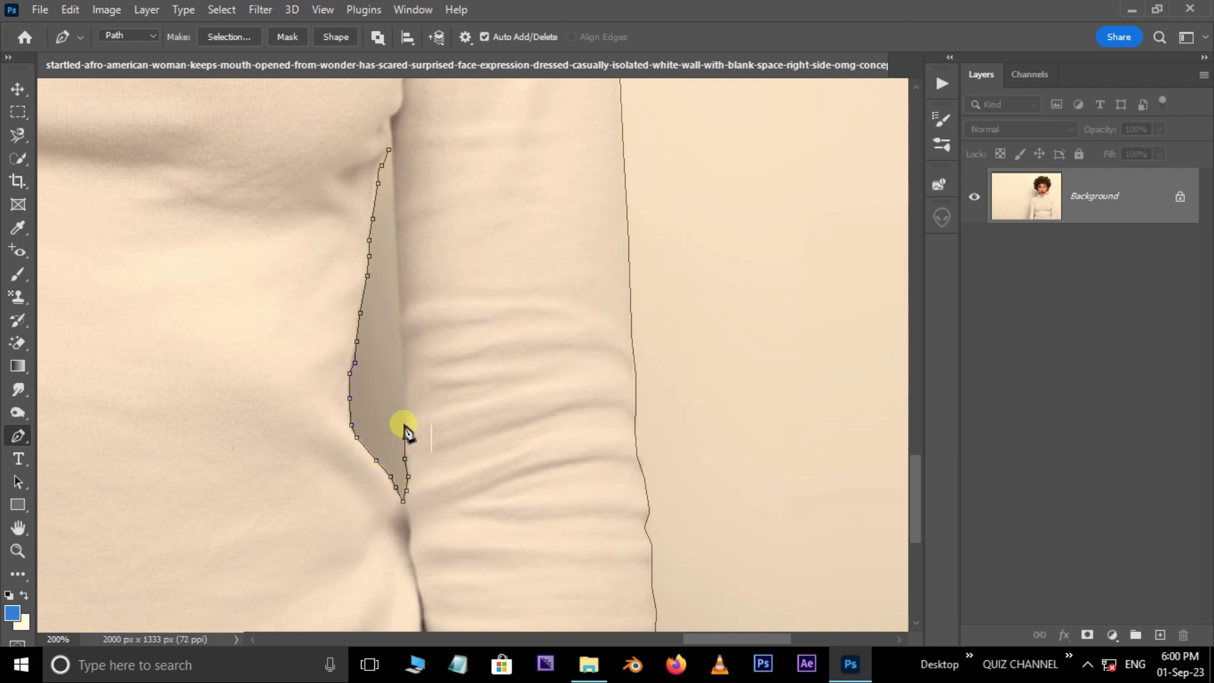
left_click(405, 372)
left_click(399, 328)
left_click(389, 150)
key("ctrl+minus")
key("ctrl+minus")
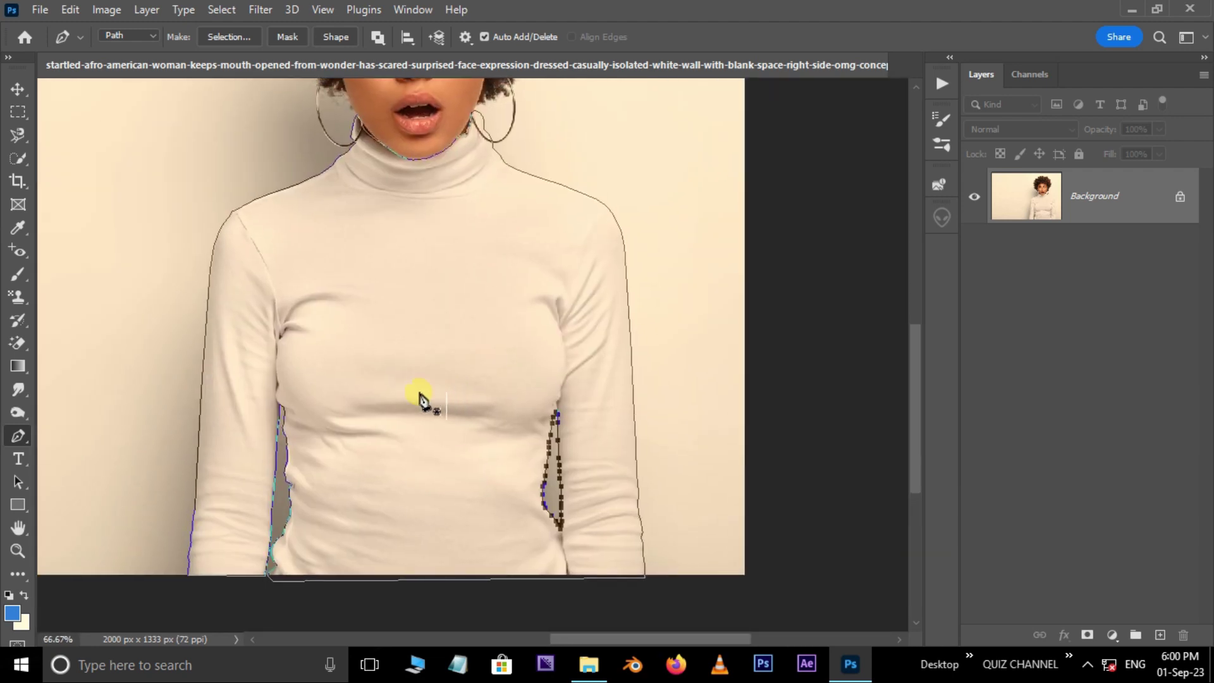
- Marquee-select all turtleneck paths and make a selection with a 3-pixel feather
left_click(17, 481)
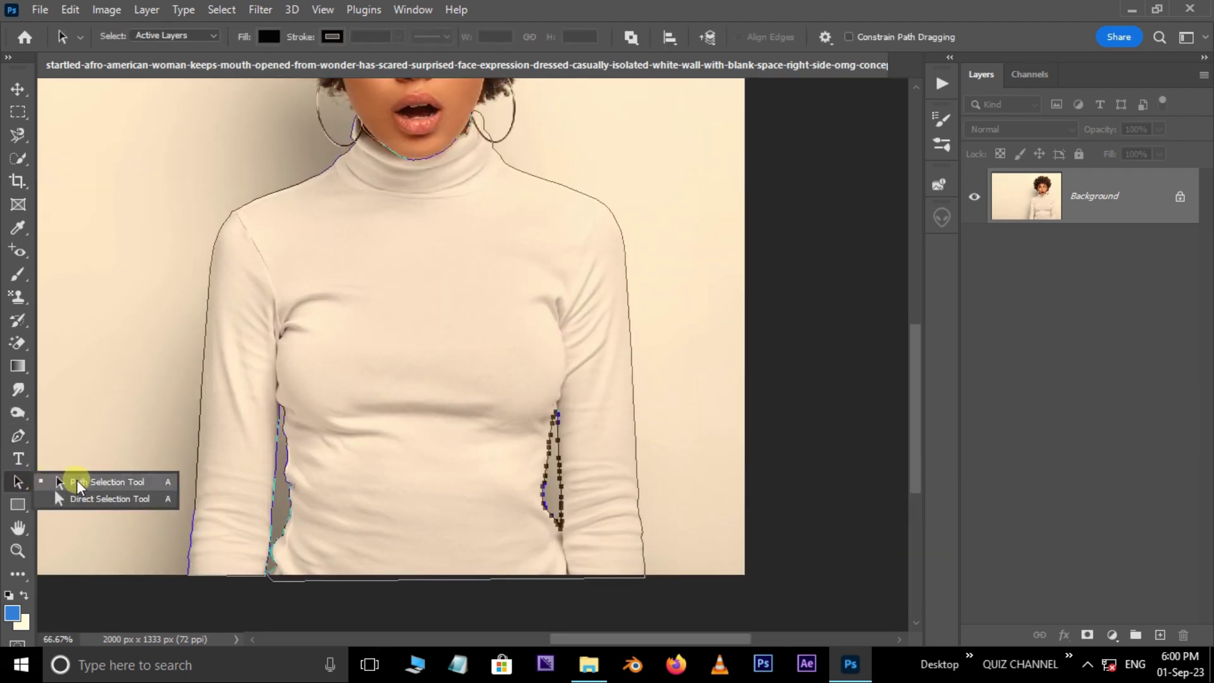
left_click(79, 485)
left_click_drag(679, 116, 181, 607)
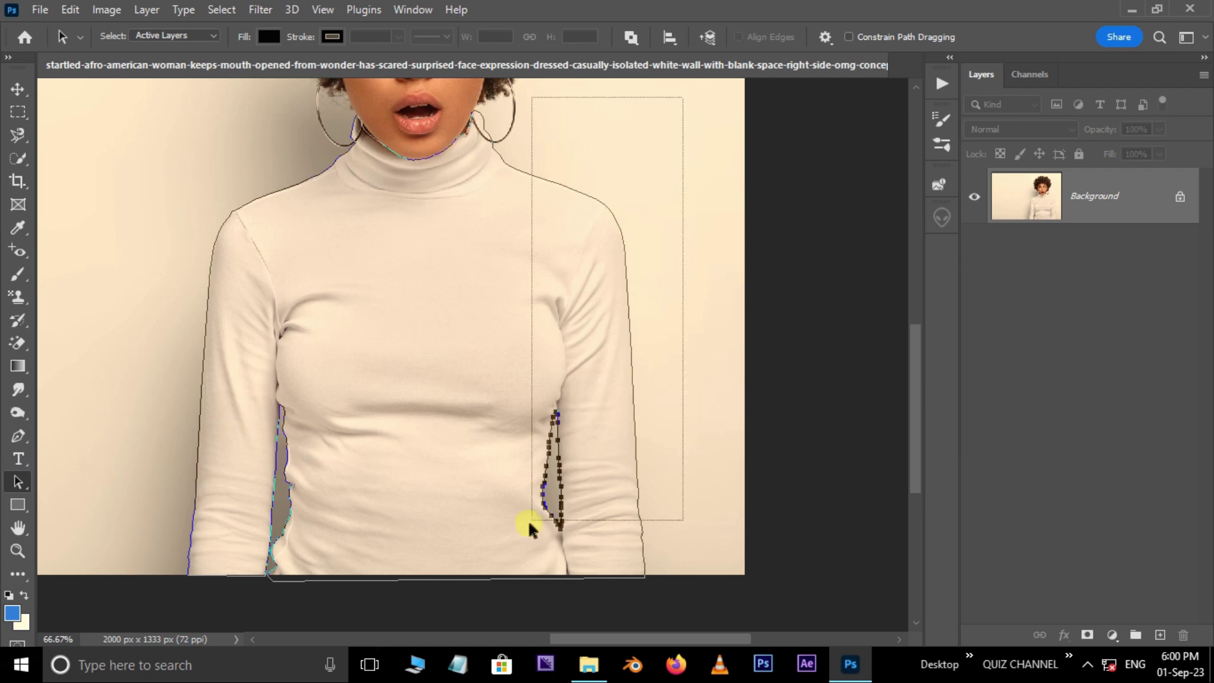
right_click(445, 243)
left_click(494, 315)
type("3")
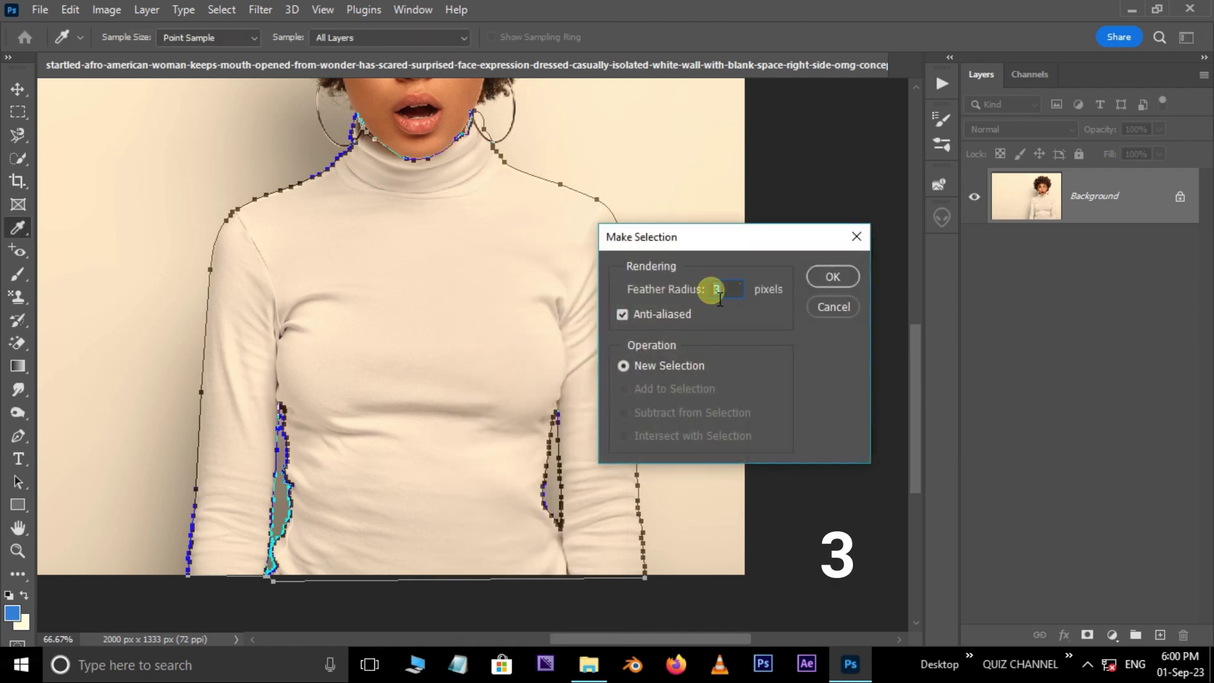
left_click(826, 276)
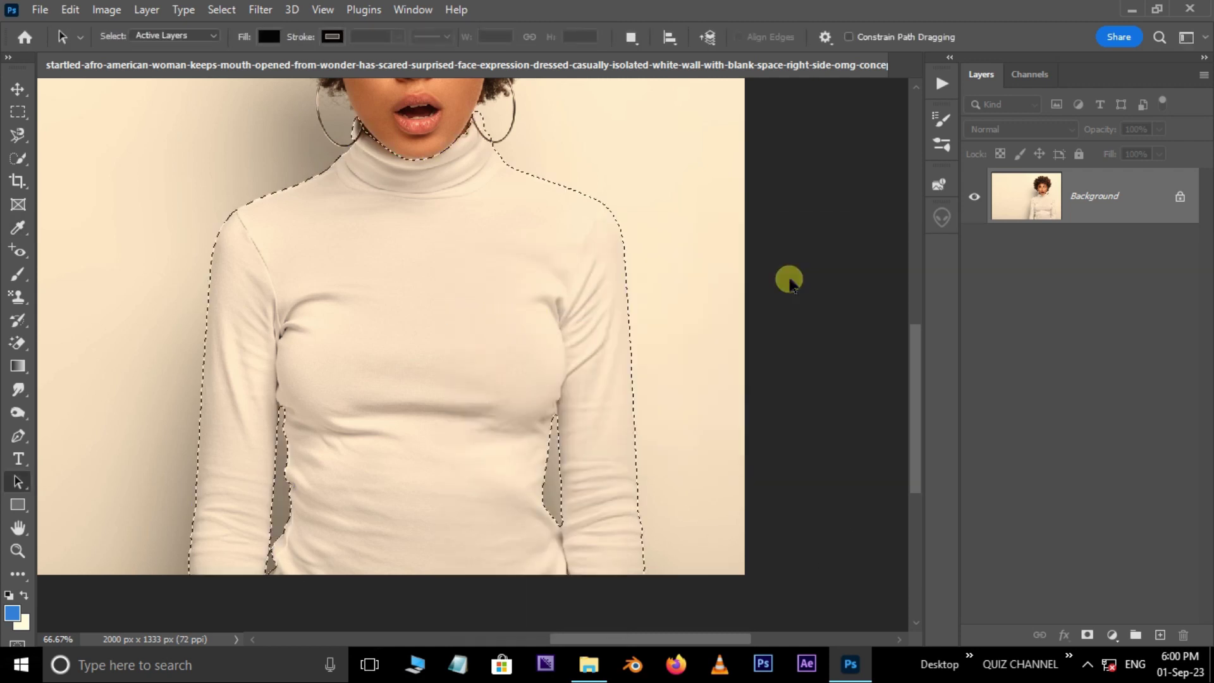
- Contract the selection by 3 pixels and copy the turtleneck onto Layer 1
left_click(219, 11)
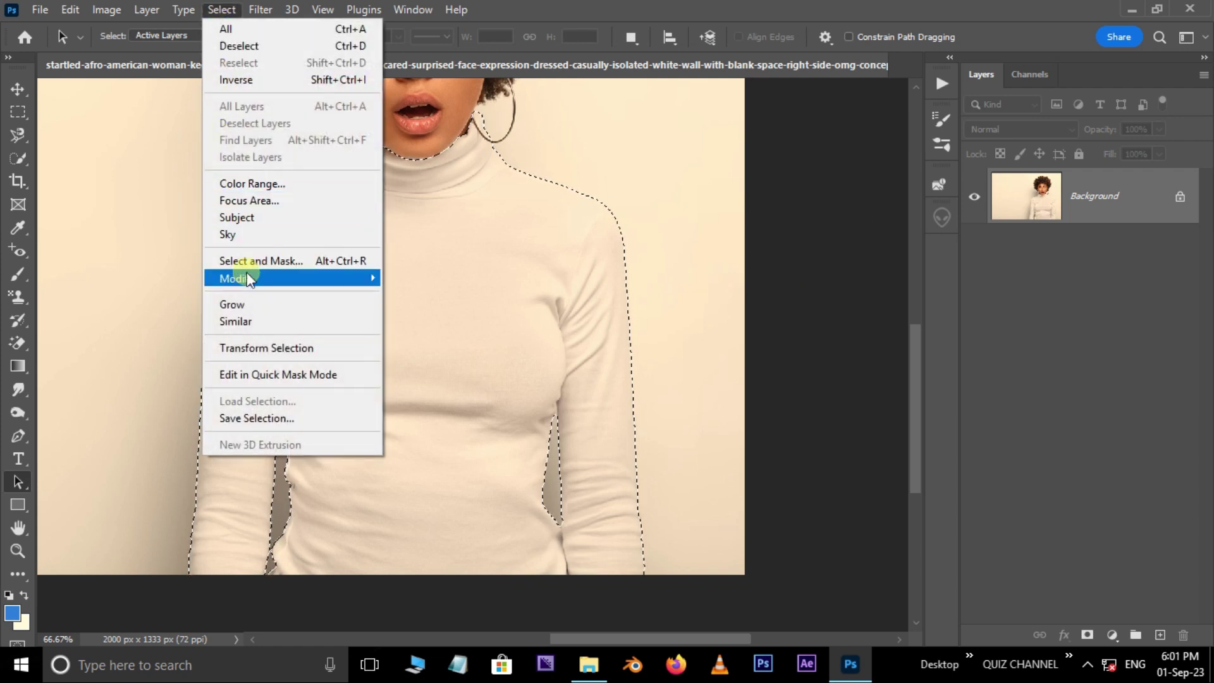
mouse_move(235, 278)
left_click(420, 329)
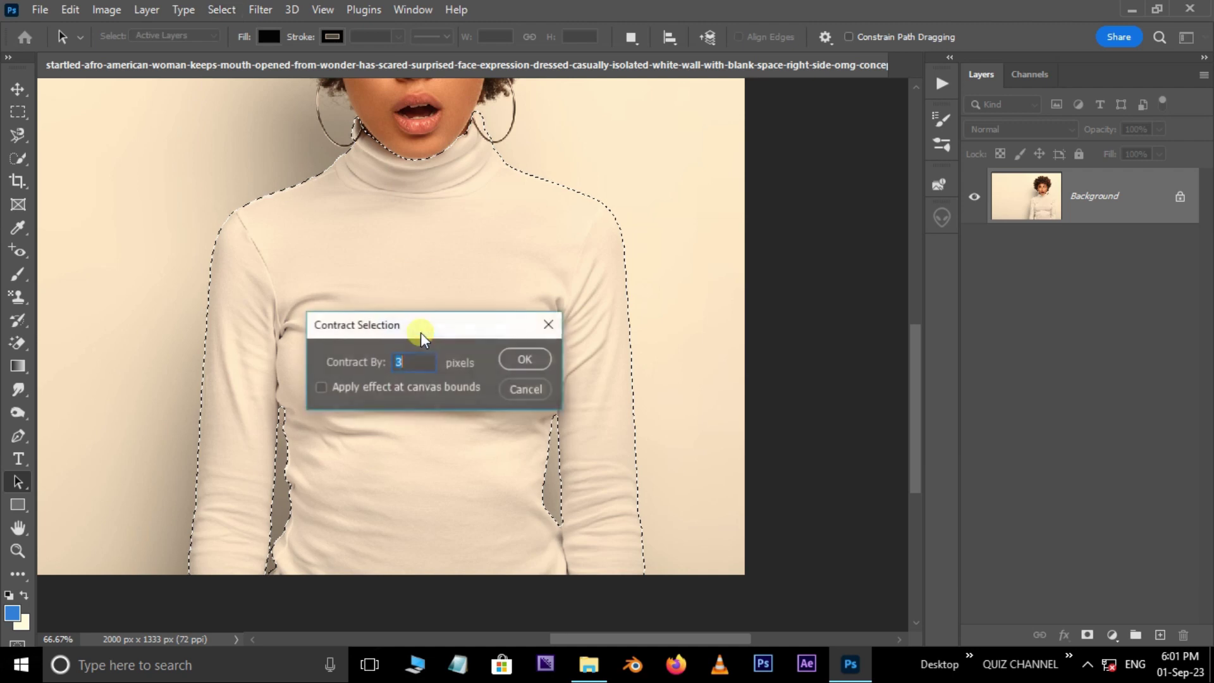
type("3")
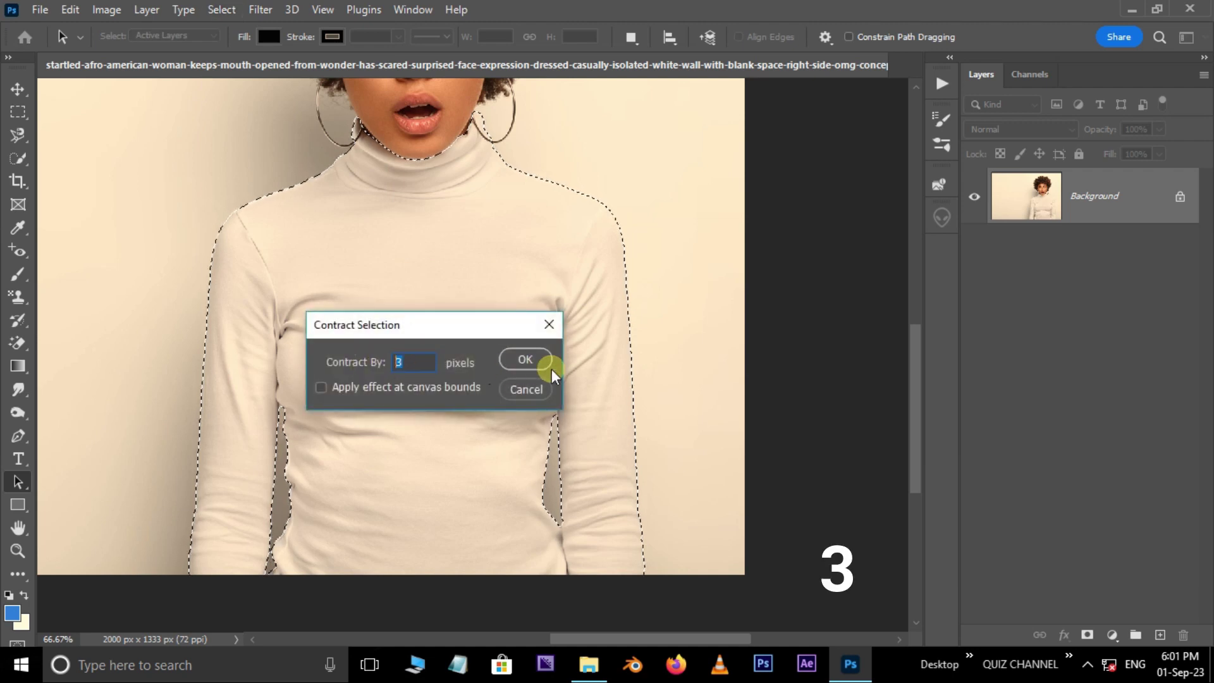
left_click(528, 358)
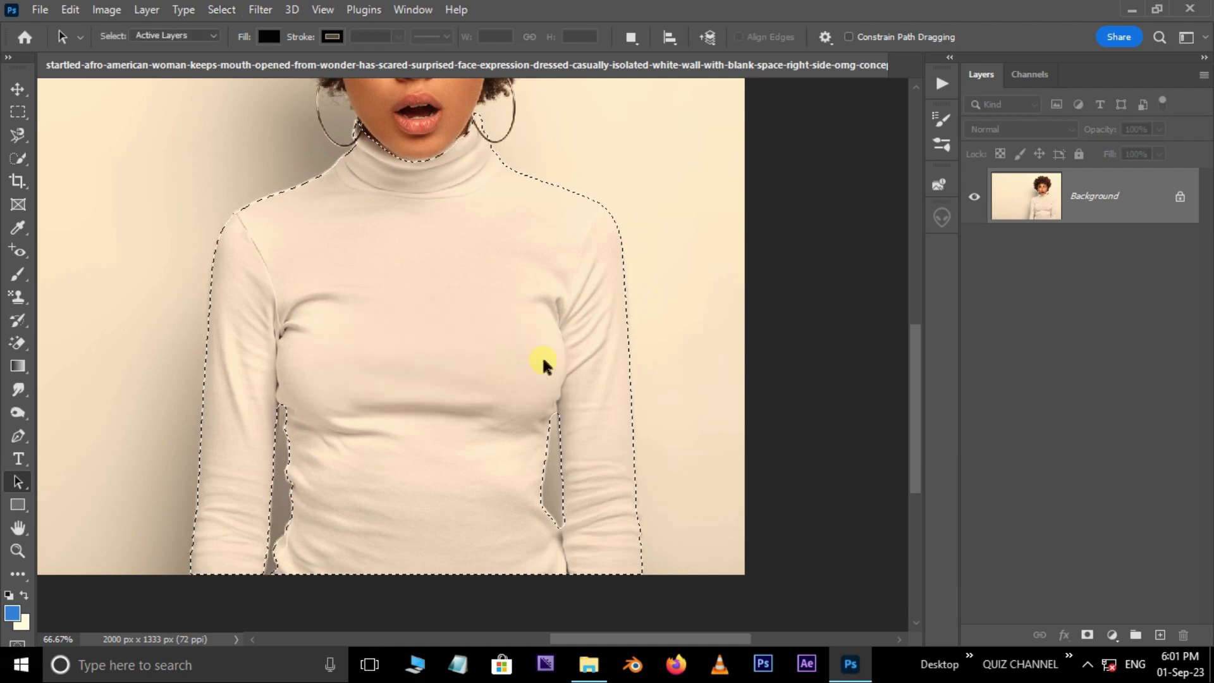
key("ctrl+j")
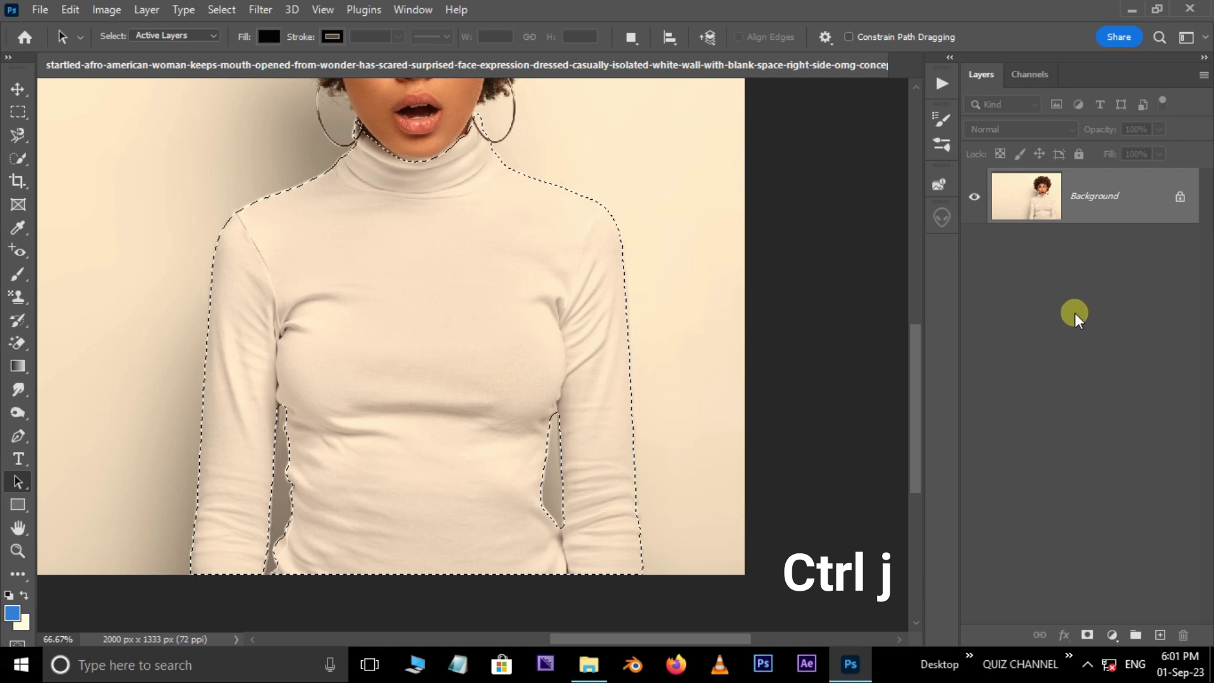
key("ctrl+j")
key("ctrl+minus")
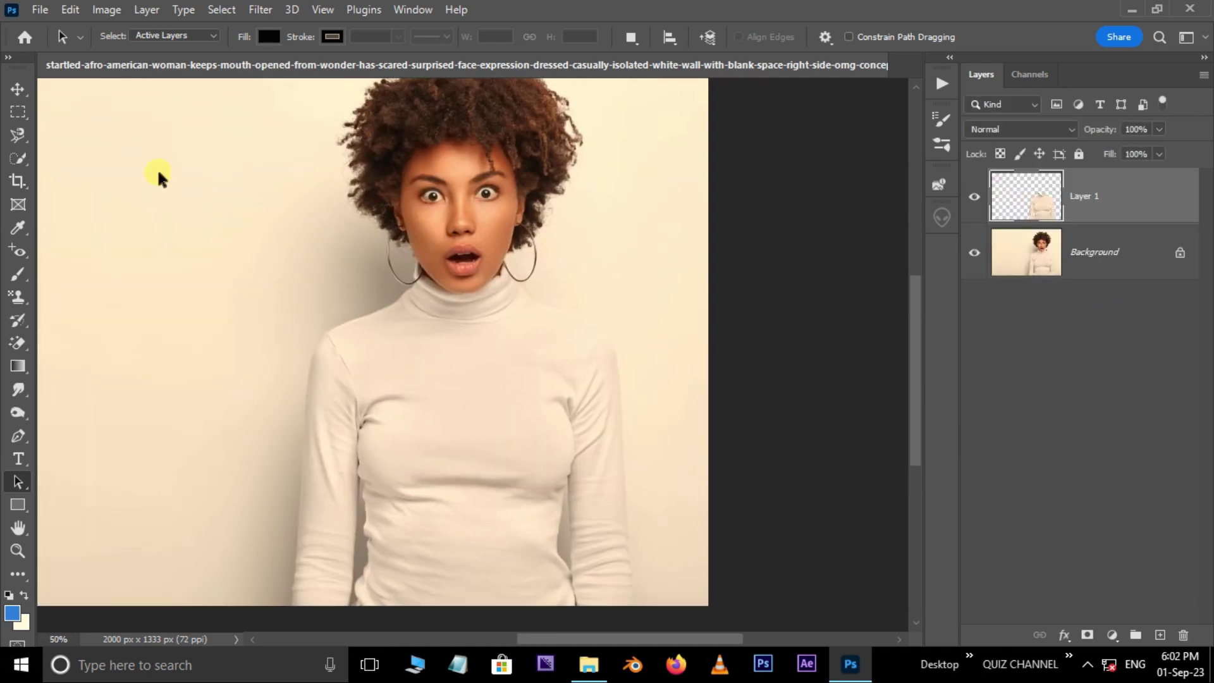
- Place the 2651435 word pattern JPG as an embedded layer
left_click(41, 11)
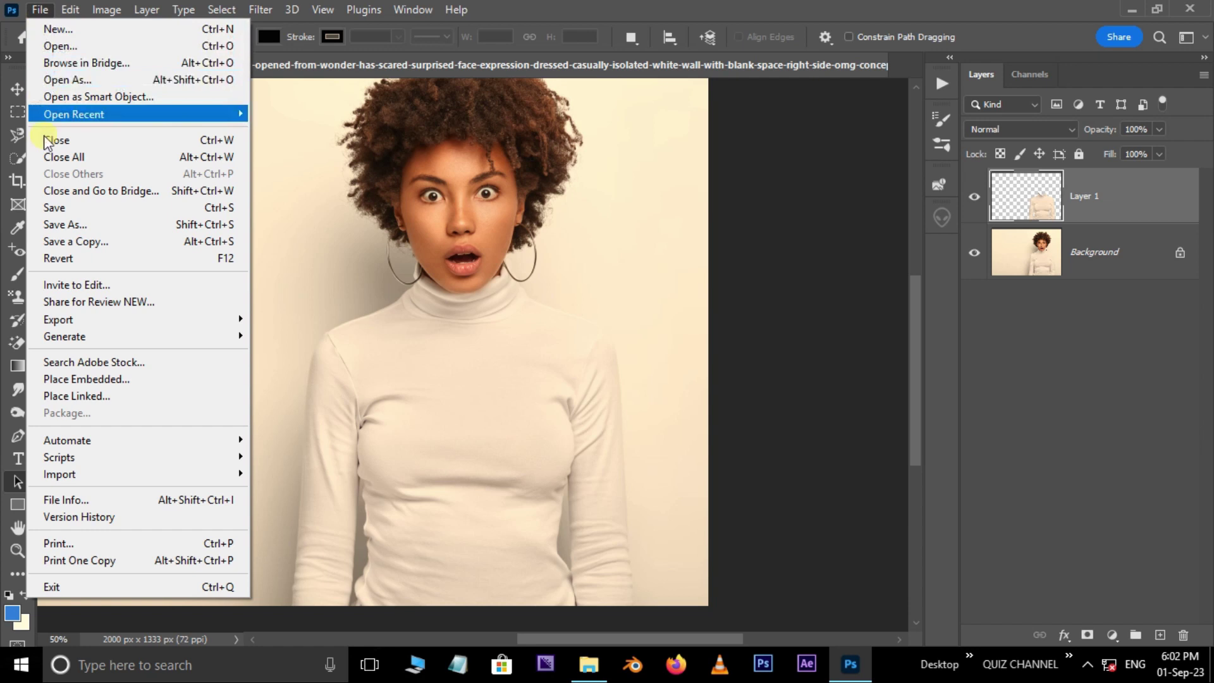
left_click(95, 379)
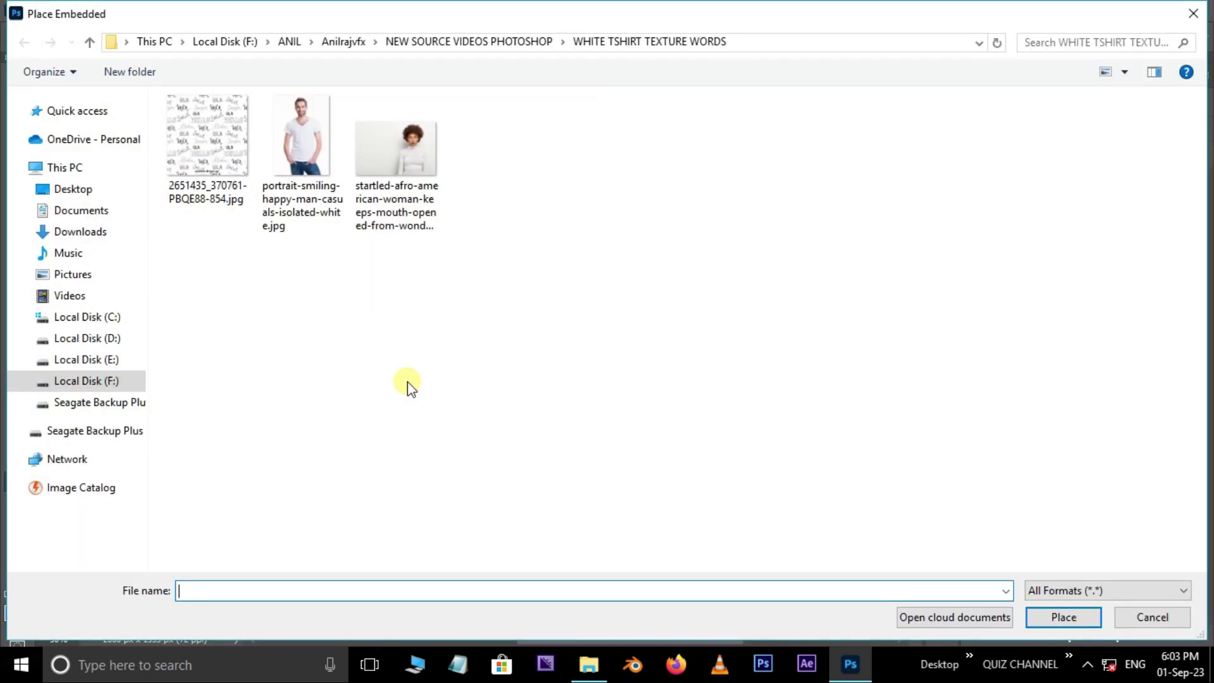
left_click(202, 157)
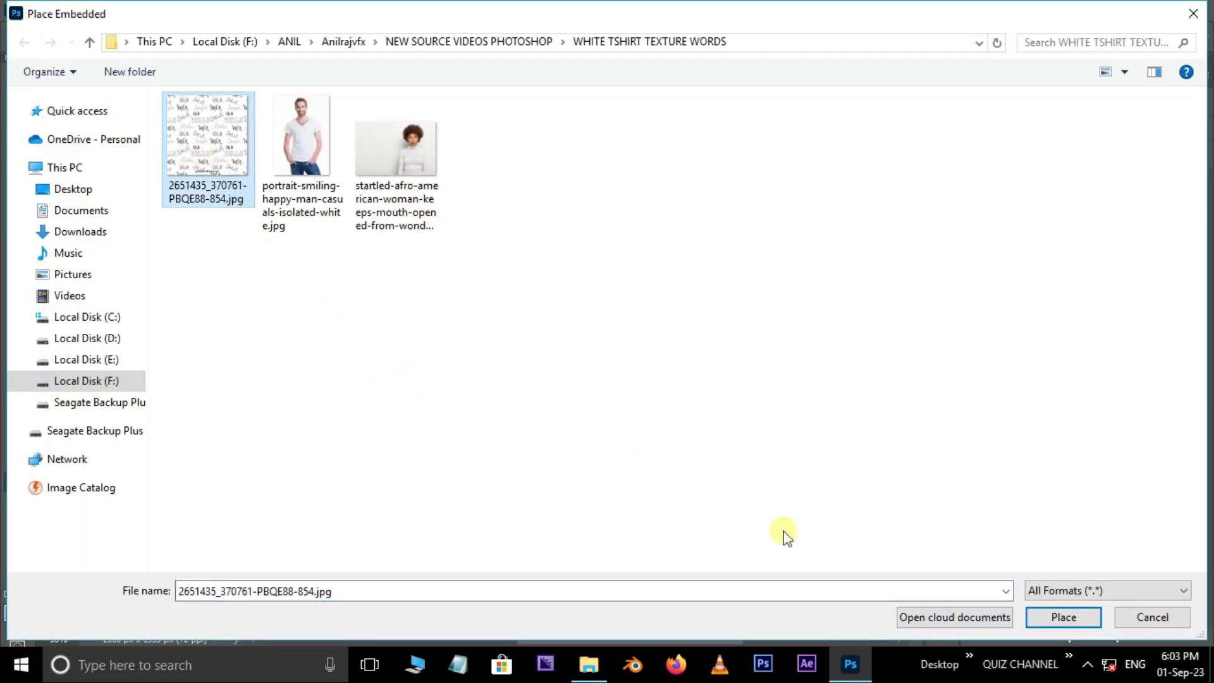
left_click(1063, 622)
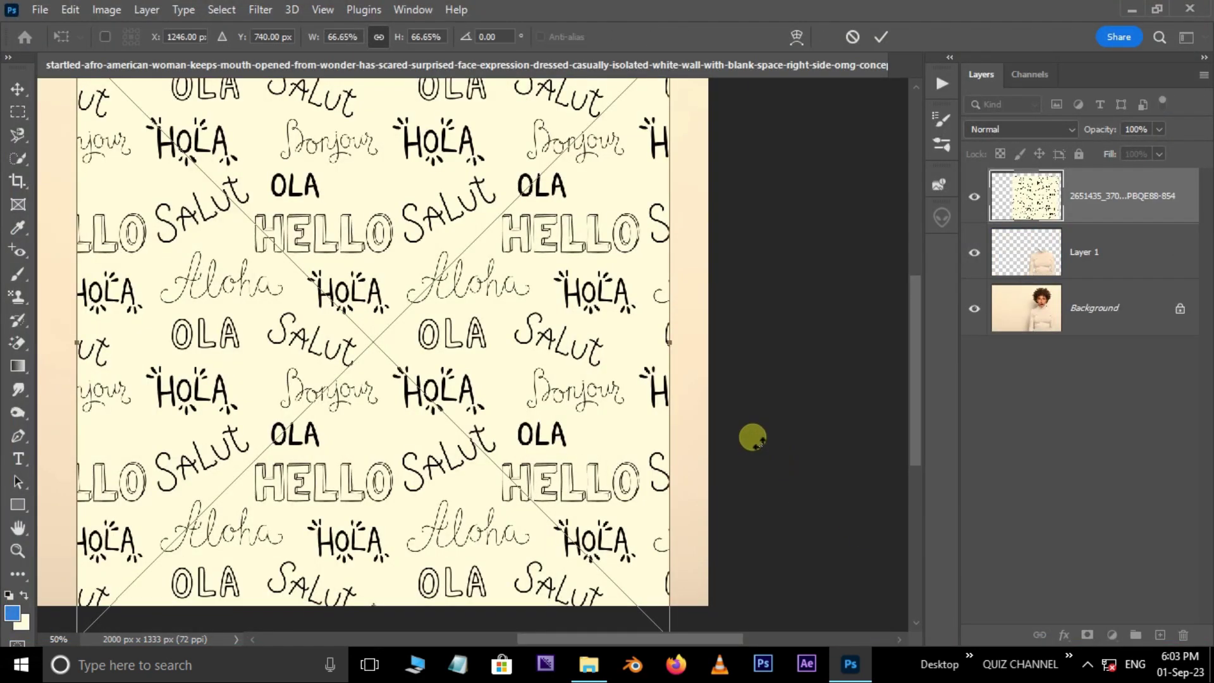
- Scale and align the pattern over the shirt at reduced opacity, then restore 100% opacity
key("ctrl+minus")
left_click_drag(618, 163, 545, 408)
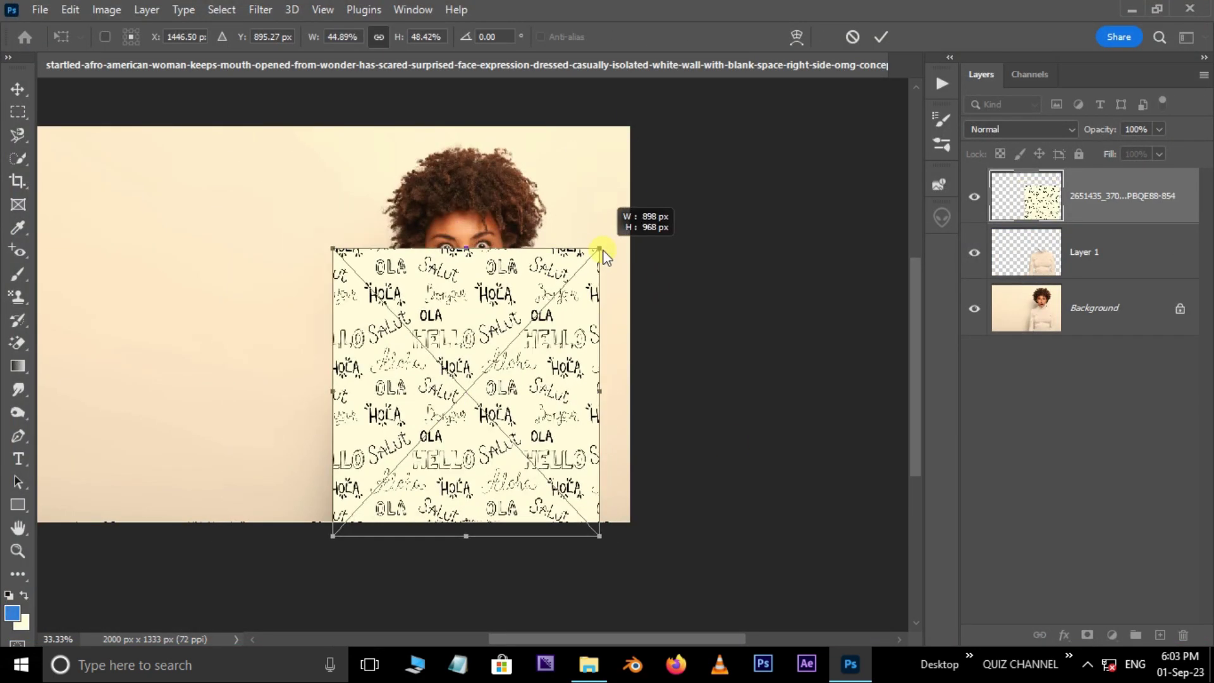
key("ctrl+plus")
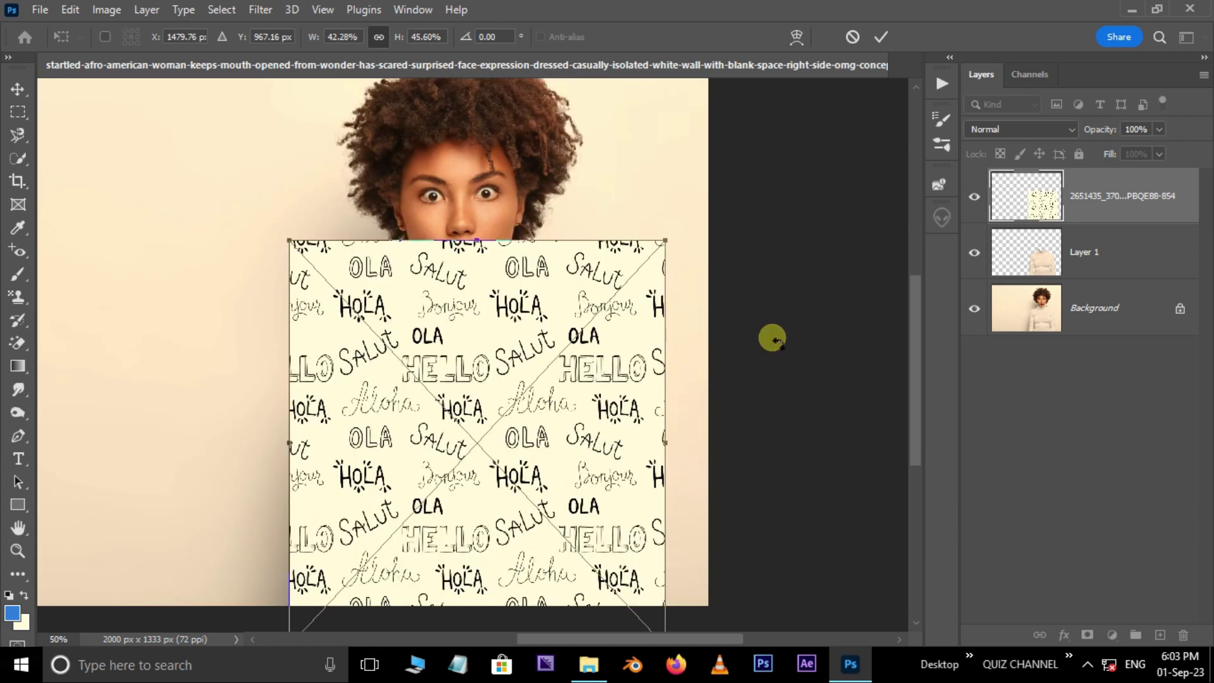
left_click_drag(1131, 144, 1111, 153)
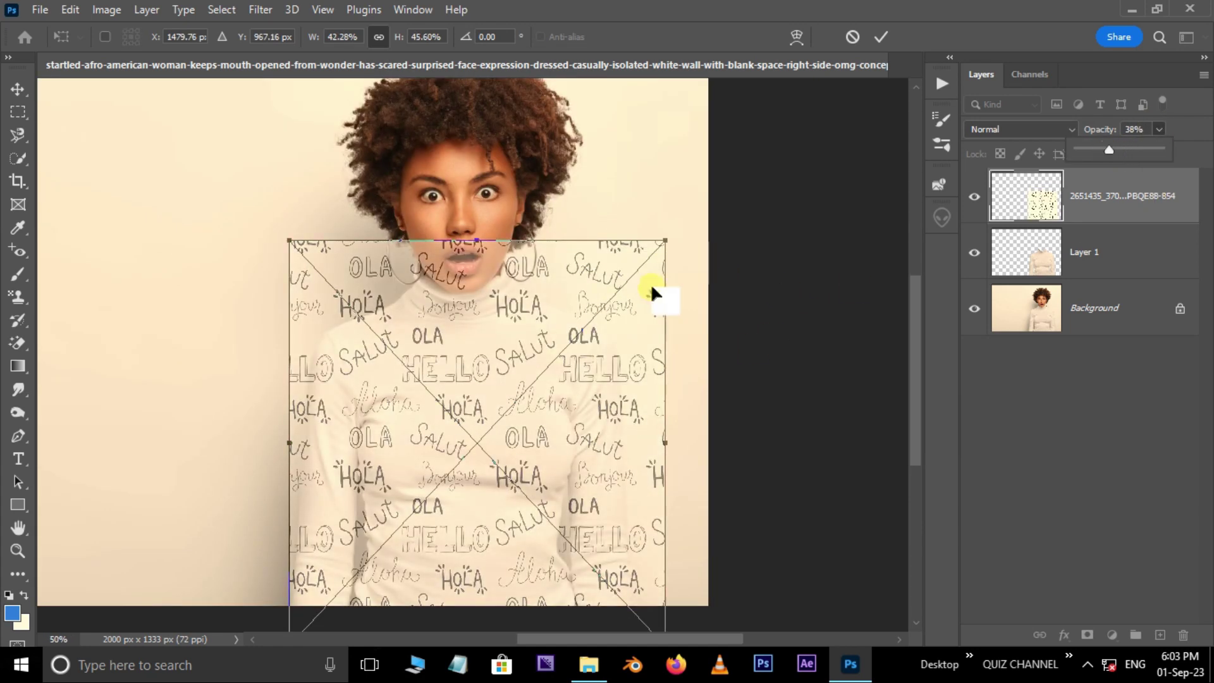
mouse_move(652, 341)
left_mouse_down()
mouse_move(637, 347)
mouse_move(644, 354)
left_mouse_up()
left_click_drag(666, 255, 661, 255)
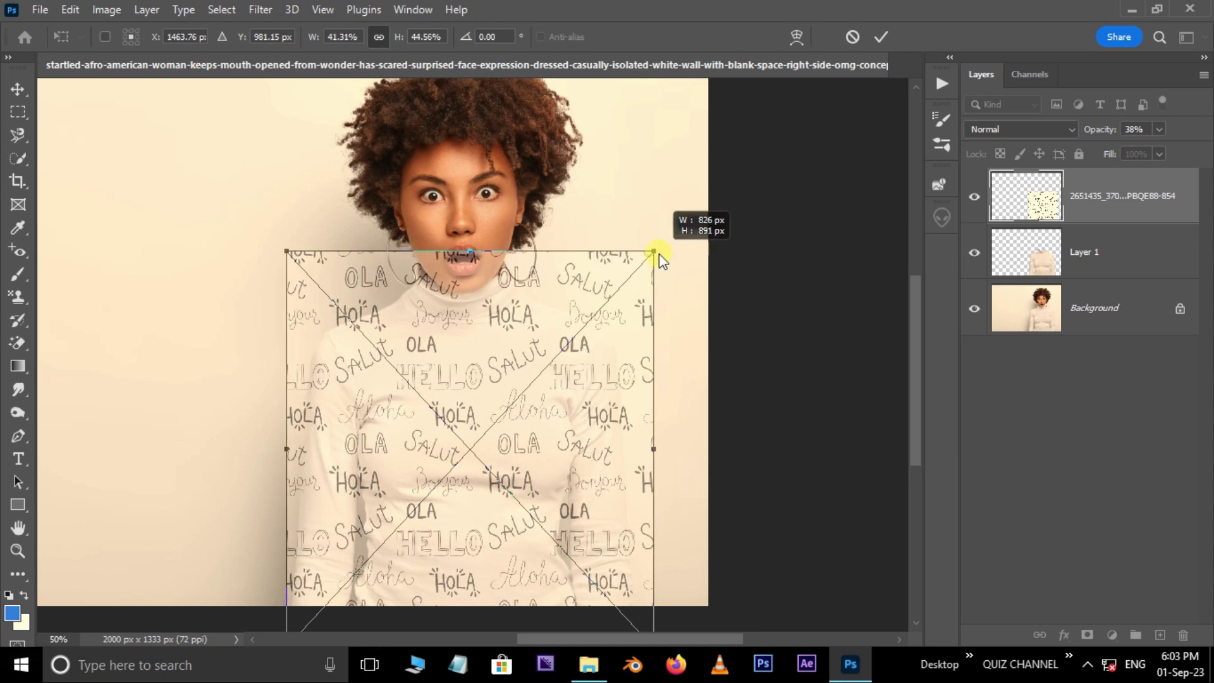
left_click_drag(633, 395, 626, 399)
left_click_drag(1159, 127, 1201, 166)
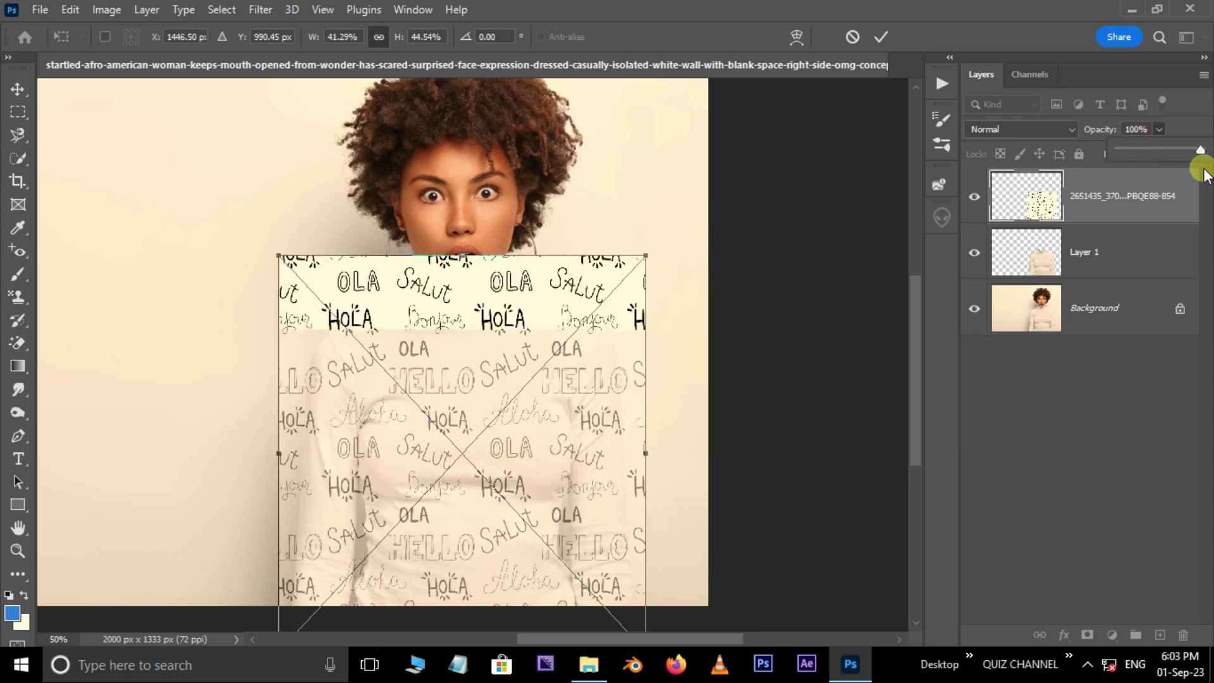
- Commit the transform, clip the pattern to the turtleneck layer, and set Color Burn
key("Return")
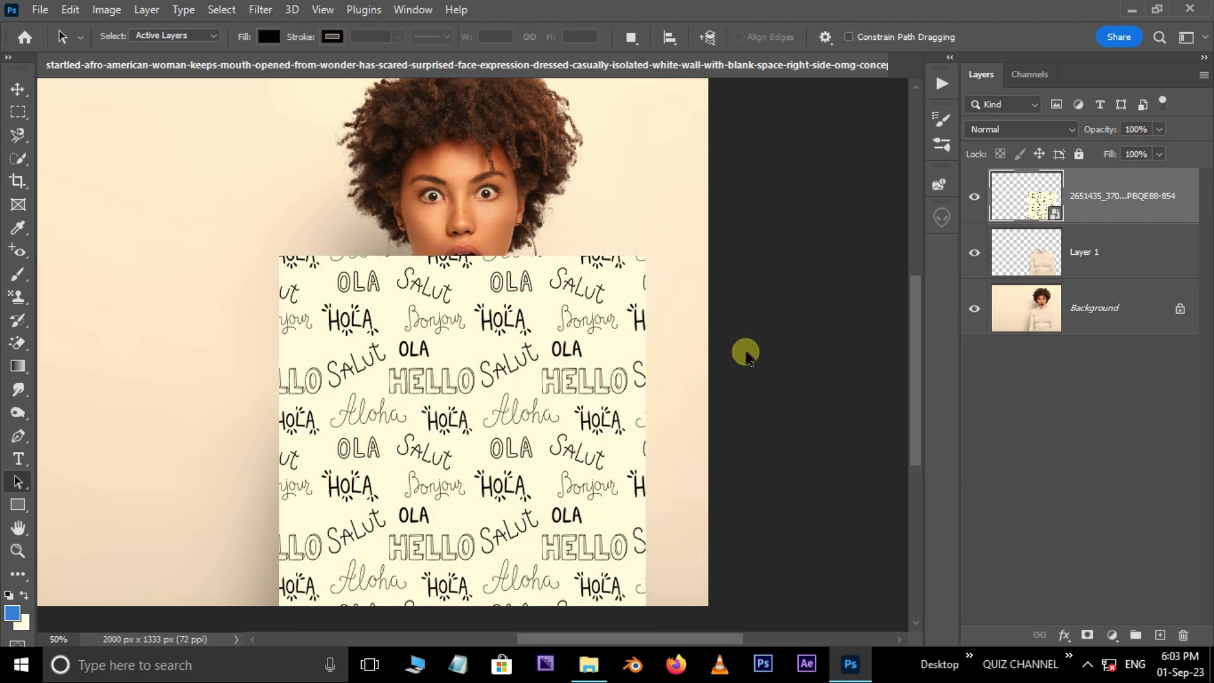
right_click(1097, 212)
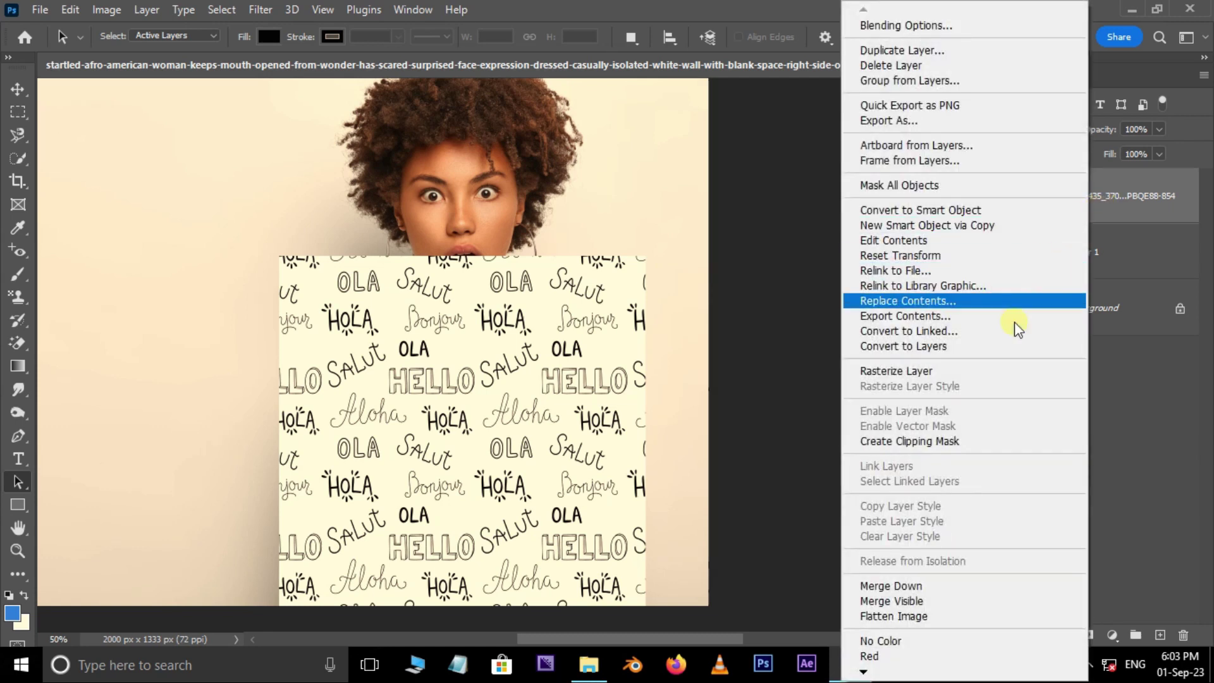
left_click(953, 443)
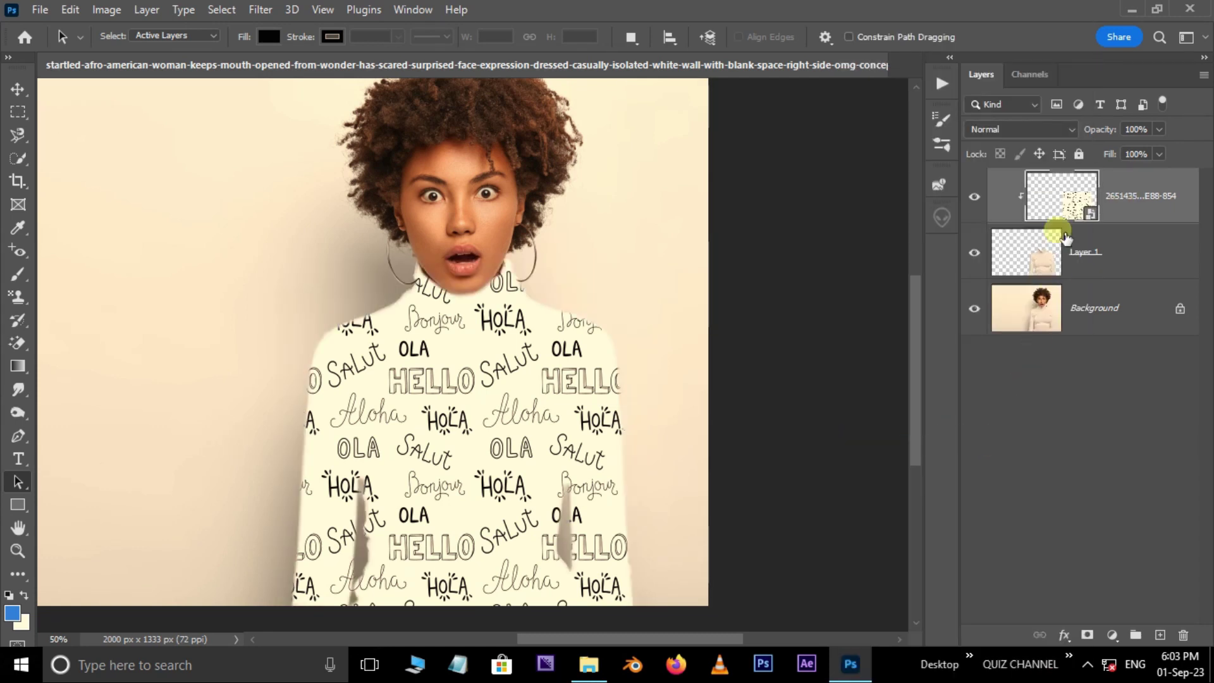
left_click(1035, 130)
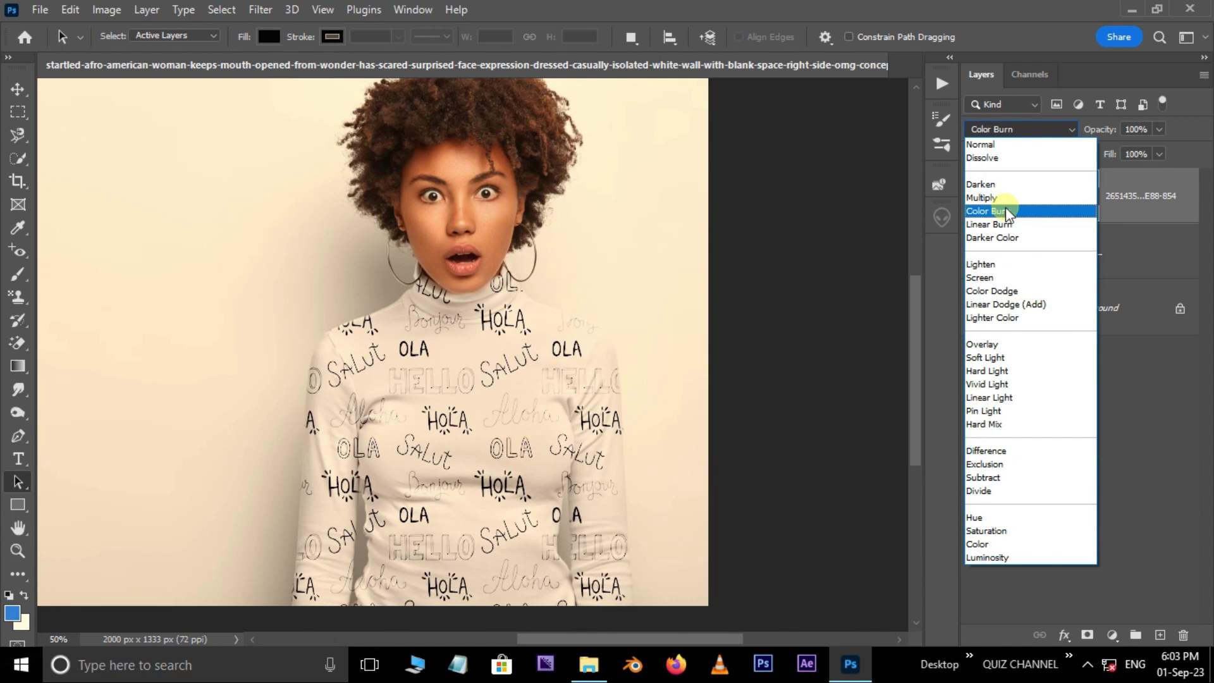
left_click(1006, 210)
- Rasterize the word pattern layer
right_click(1140, 203)
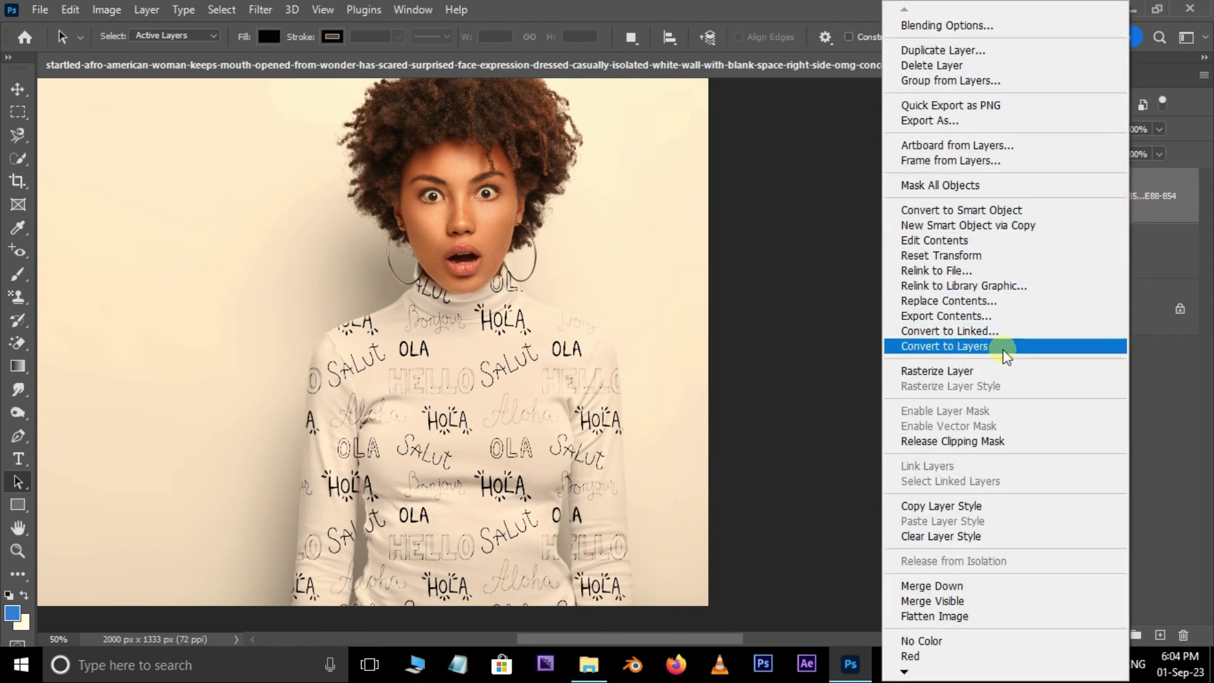
left_click(978, 372)
key("ctrl+plus")
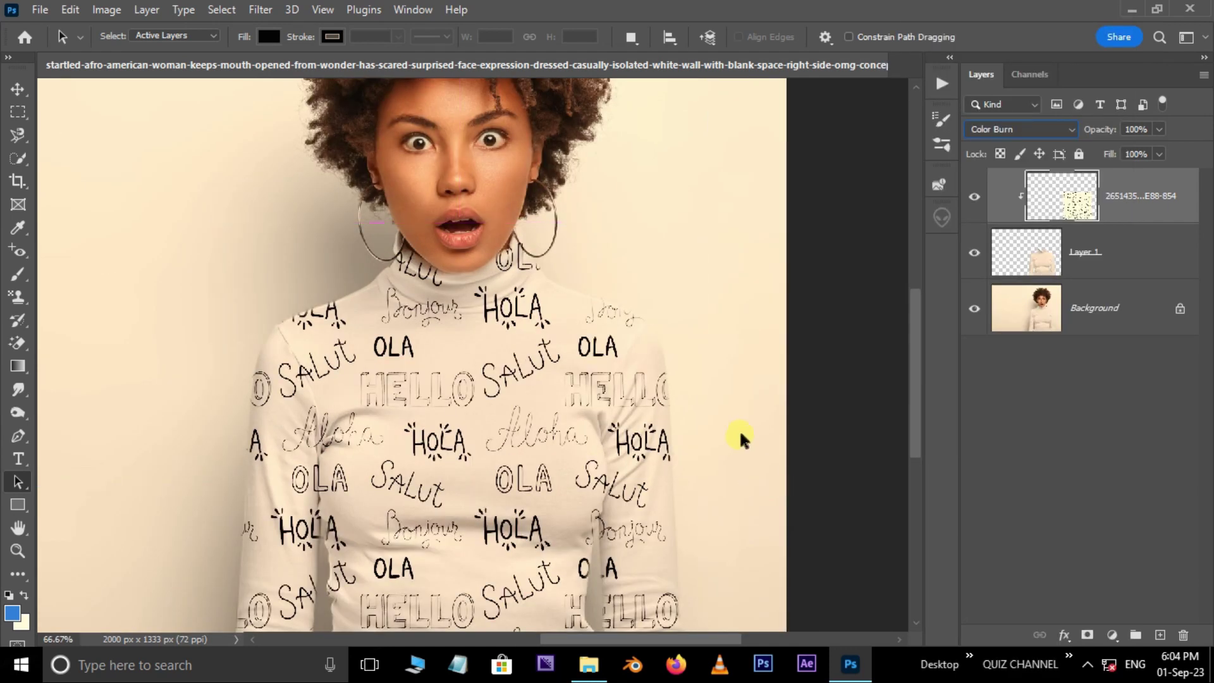
left_click_drag(740, 434, 740, 317)
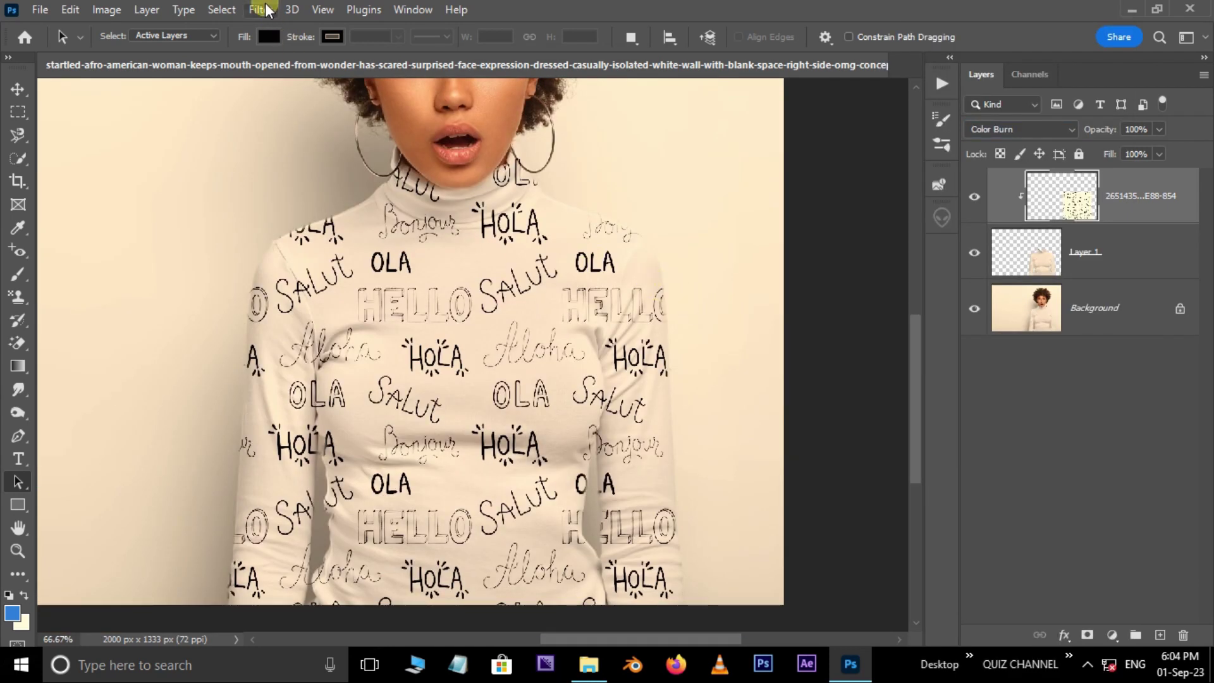
- In Liquify, pinch the words over the shirt's folds with the Pucker tool
left_click(262, 10)
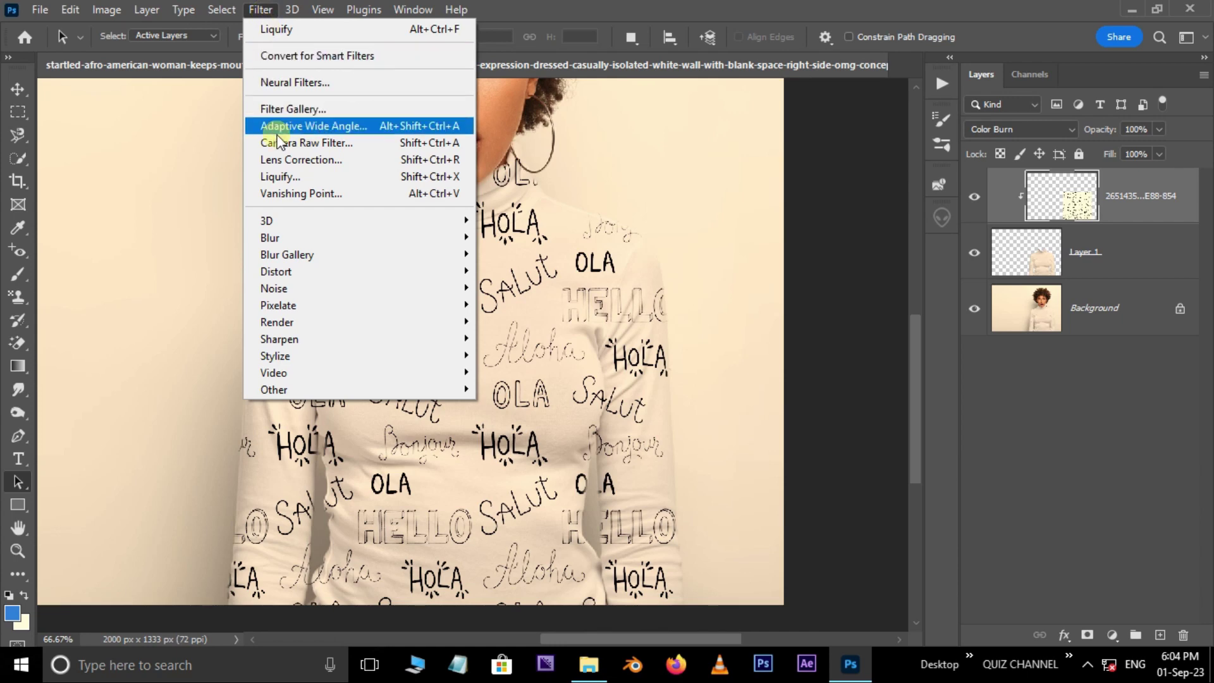
left_click(286, 175)
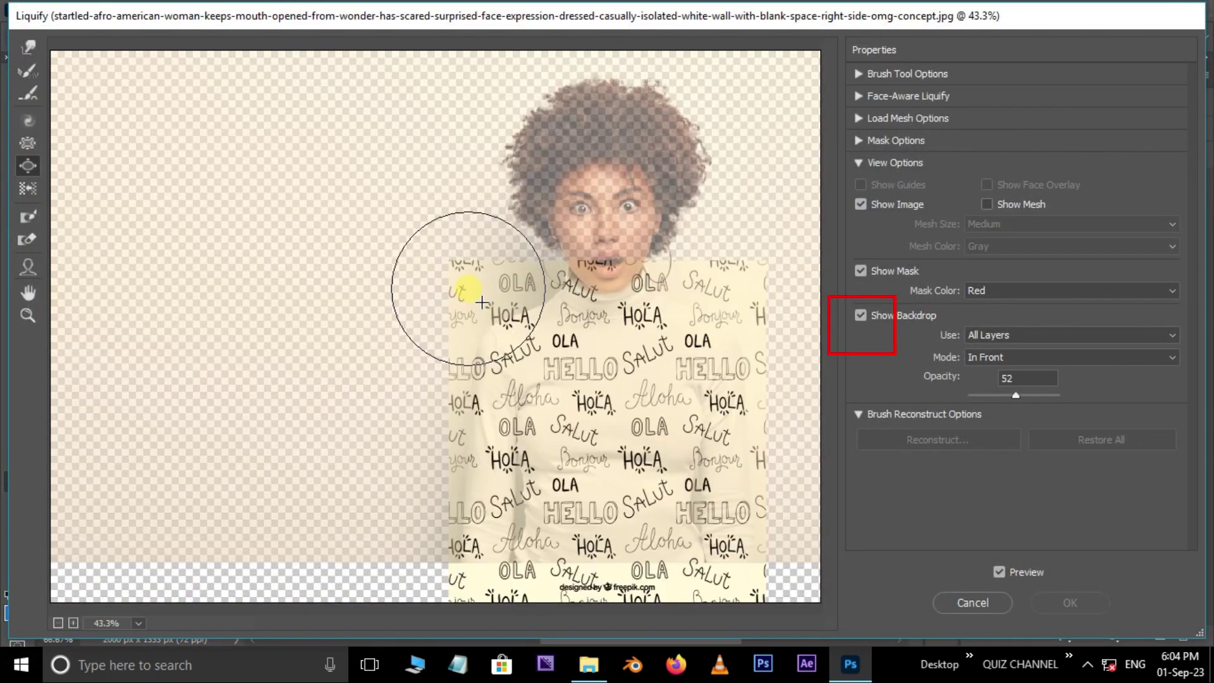
key("ctrl+plus")
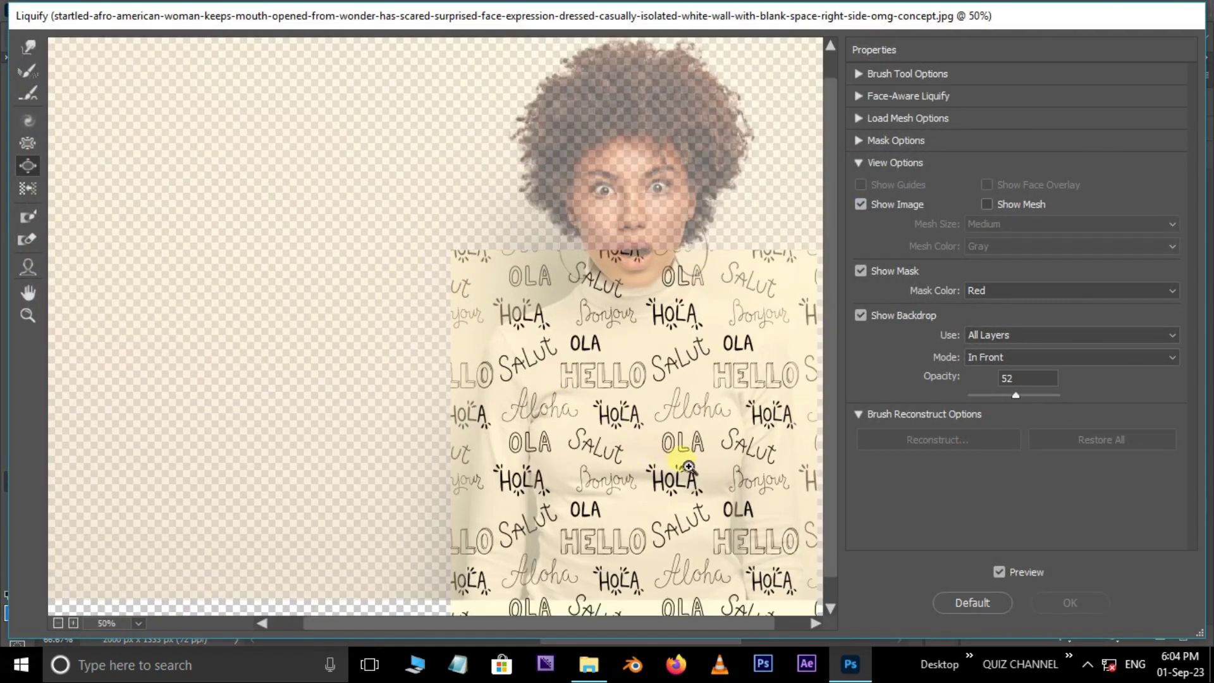
key("ctrl+plus")
left_click_drag(664, 446, 406, 313)
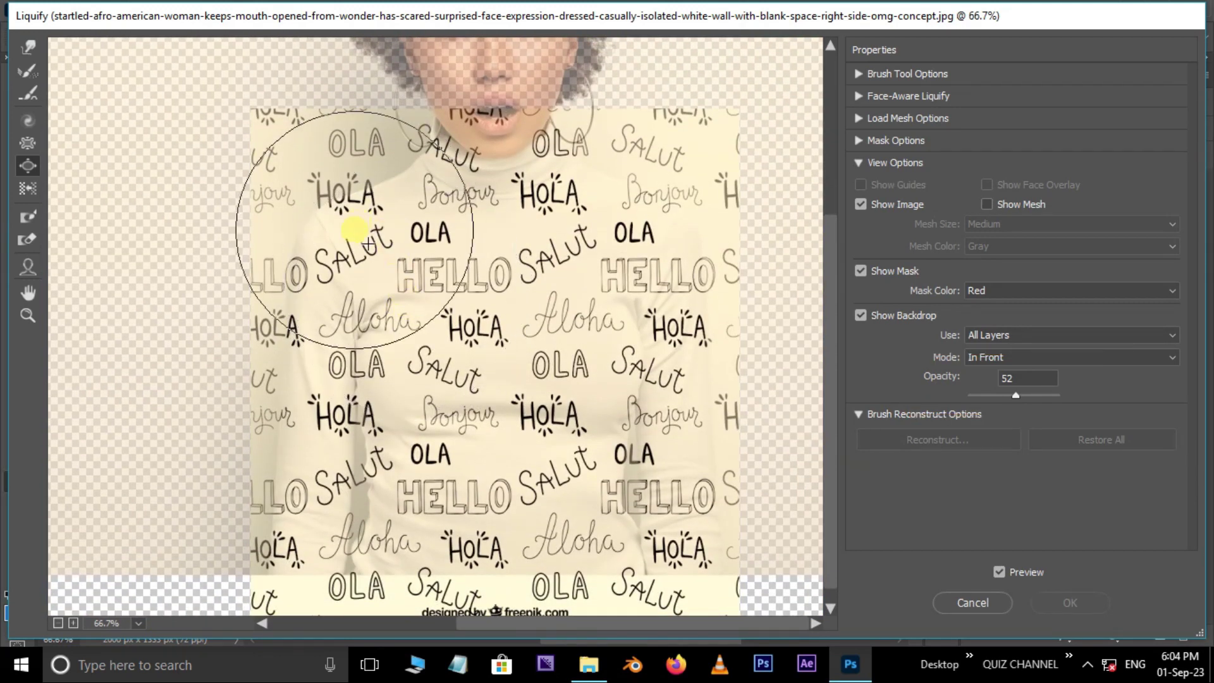
left_click(29, 149)
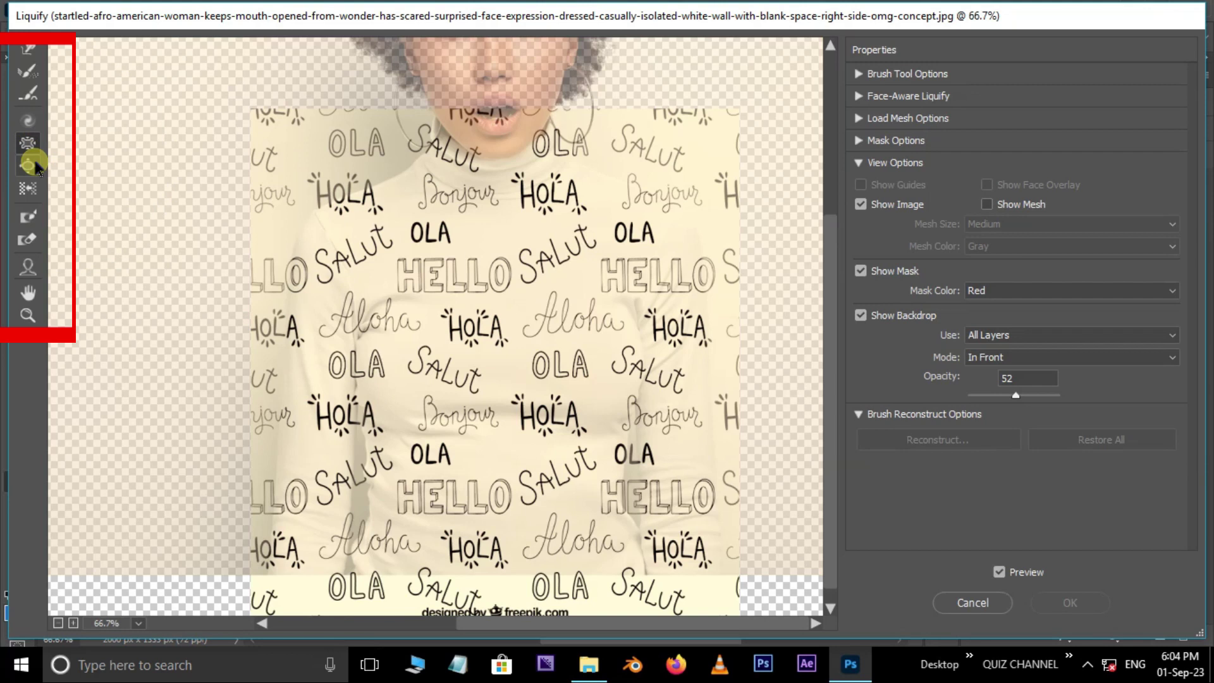
mouse_move(359, 366)
left_mouse_down()
mouse_move(347, 326)
mouse_move(420, 149)
mouse_move(339, 195)
mouse_move(305, 295)
mouse_move(276, 562)
mouse_move(637, 573)
mouse_move(726, 457)
mouse_move(700, 263)
mouse_move(632, 168)
mouse_move(650, 336)
mouse_move(351, 190)
mouse_move(624, 515)
mouse_move(352, 528)
mouse_move(382, 482)
mouse_move(623, 556)
mouse_move(651, 583)
mouse_move(623, 272)
mouse_move(380, 285)
left_mouse_up()
key("bracketright")
key("bracketright")
key("bracketright")
- Bloat the words along the shirt's left side, pucker the lower words, and apply
key("b")
key("bracketright")
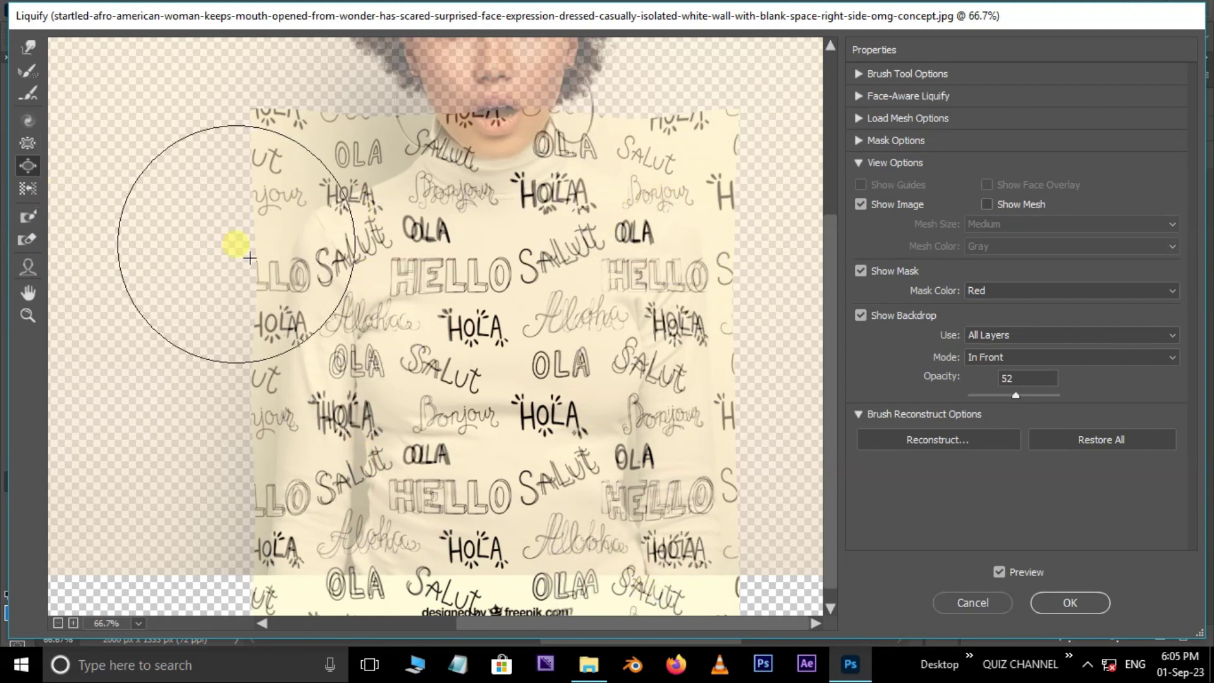
mouse_move(239, 243)
left_mouse_down()
mouse_move(439, 402)
mouse_move(584, 352)
mouse_move(554, 447)
left_mouse_up()
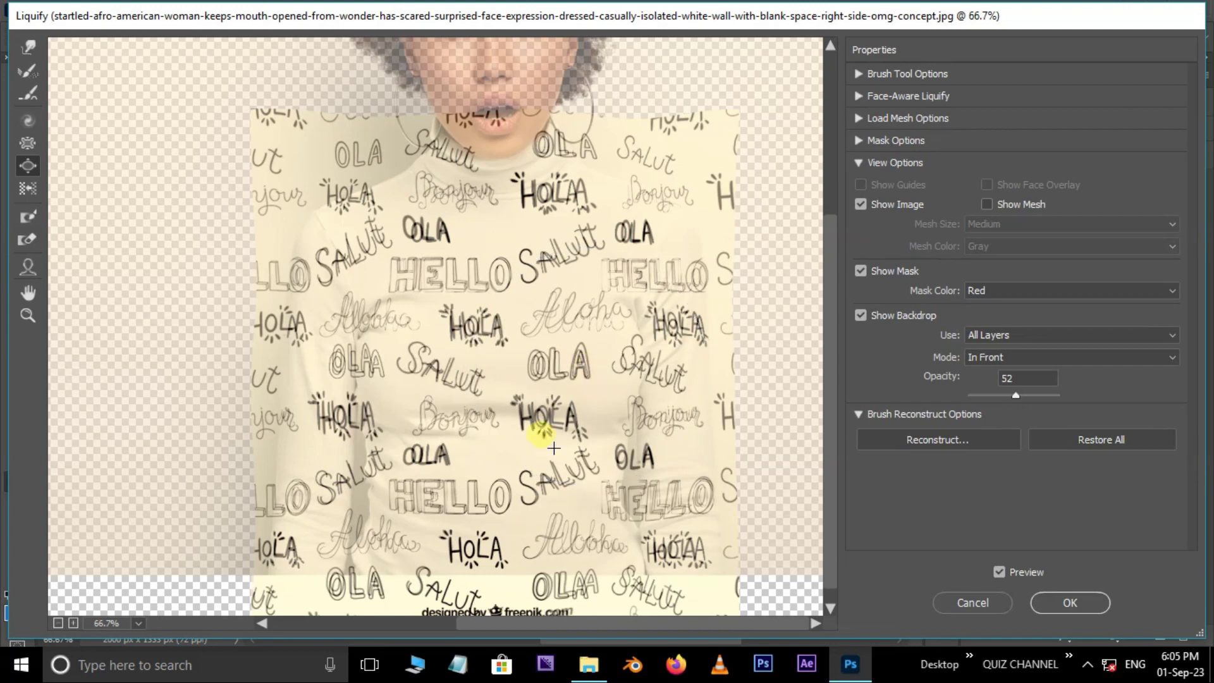
left_click(27, 142)
left_click_drag(420, 542, 579, 542)
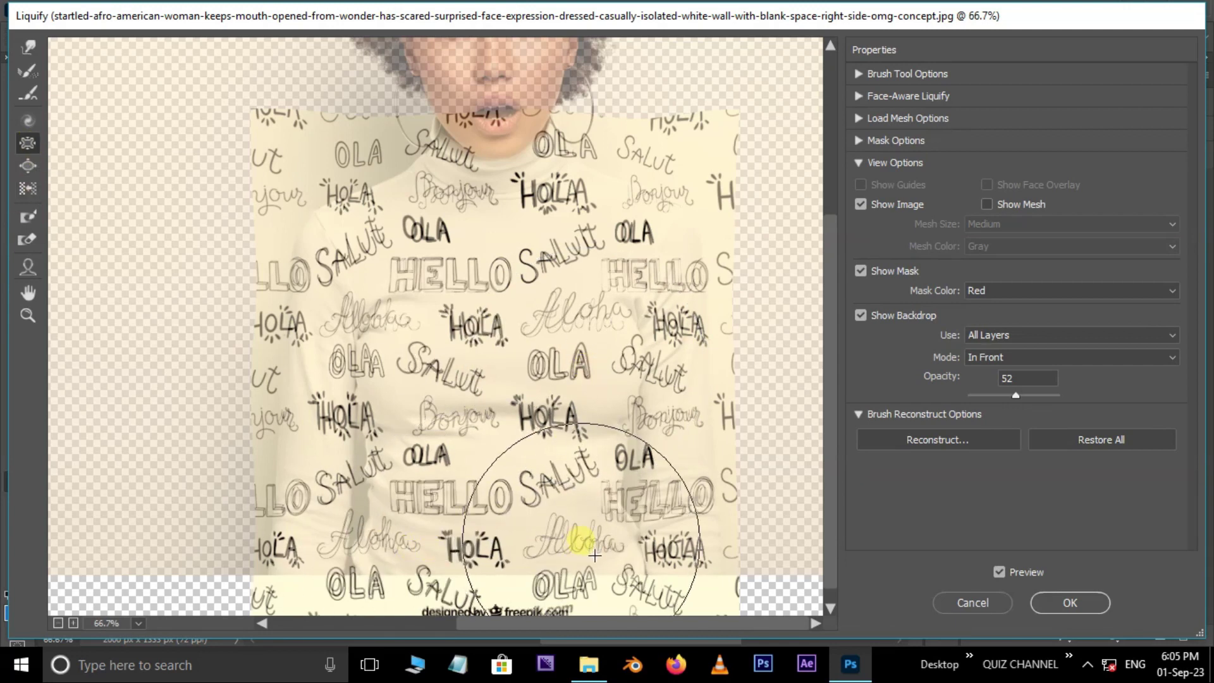
left_click(1063, 604)
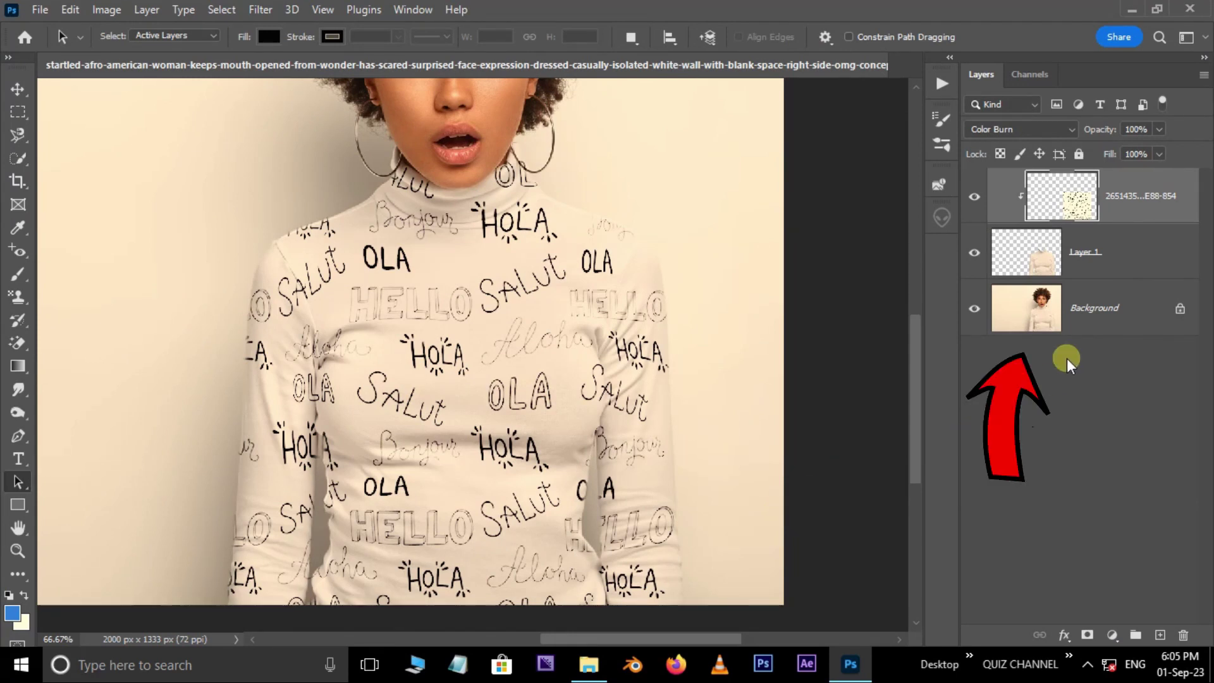
- Duplicate Background, move the copy to the top, clip it to the shirt, and set Multiply
left_click(1110, 320)
key("ctrl+j")
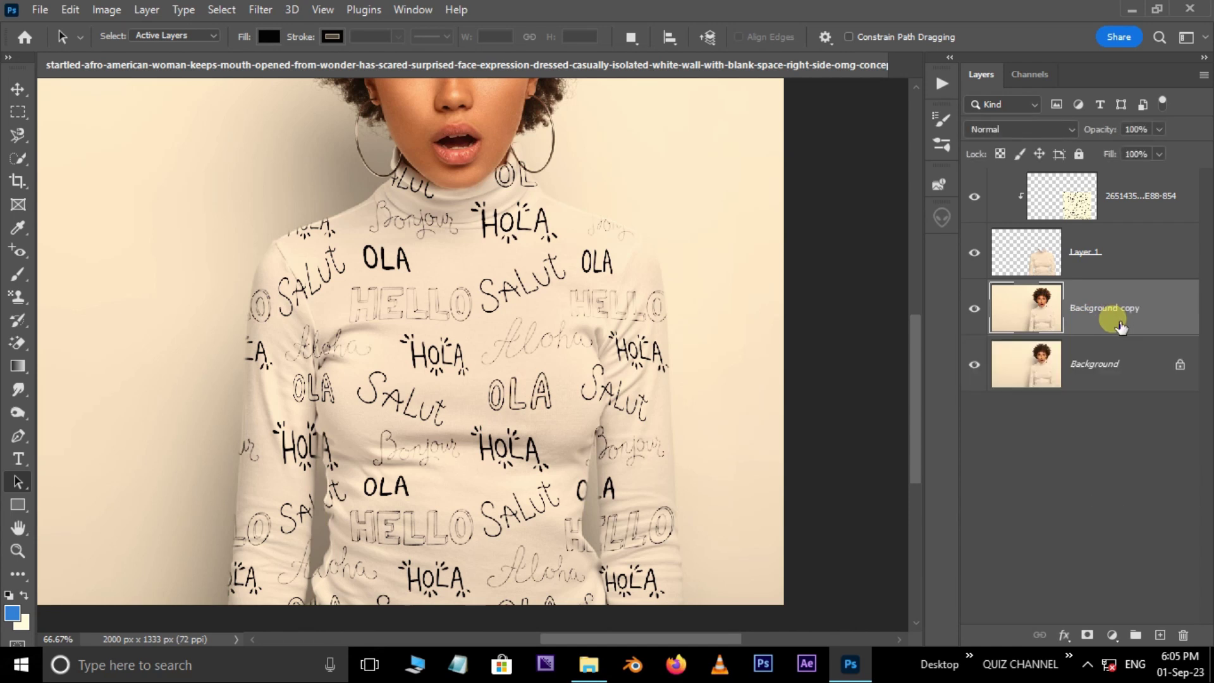
left_click_drag(1118, 323, 1109, 192)
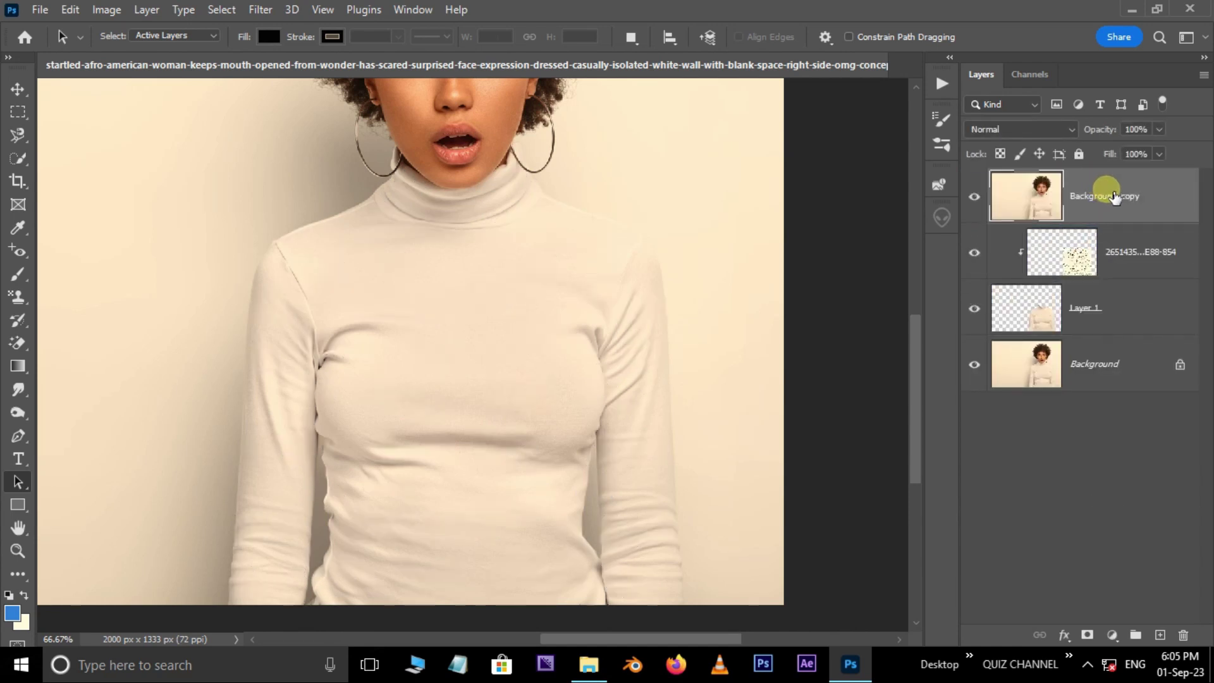
right_click(1109, 202)
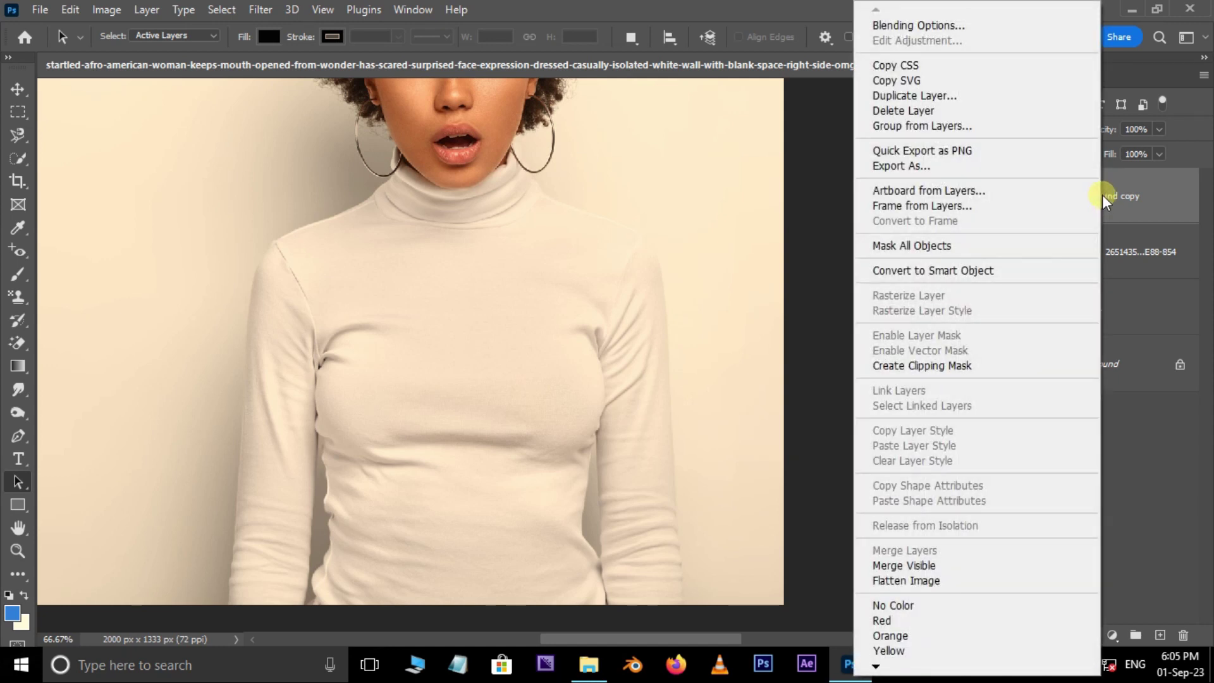
left_click(954, 372)
left_click(1075, 131)
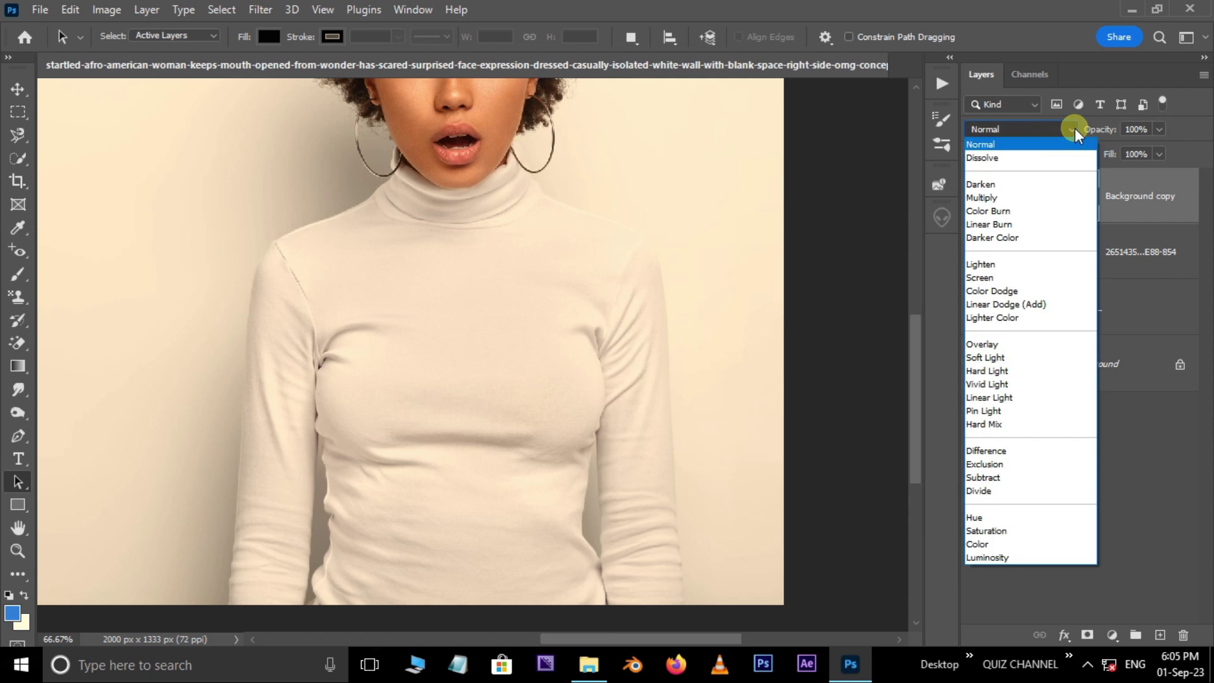
left_click(984, 202)
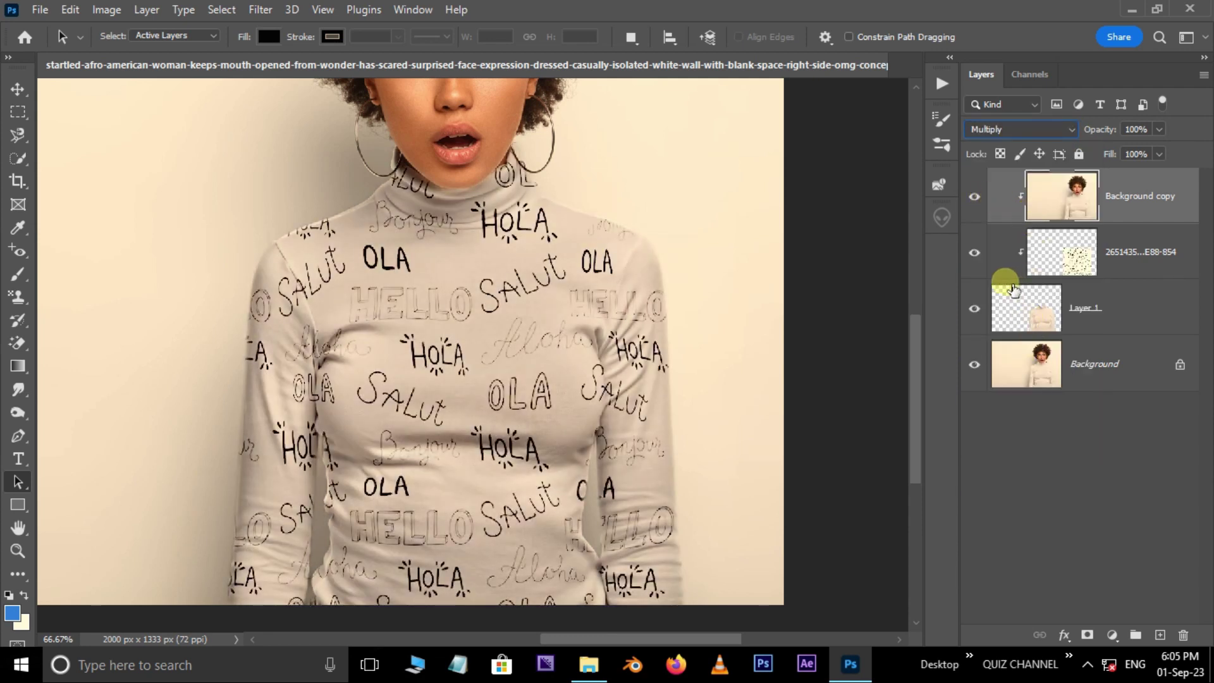
key("ctrl+plus")
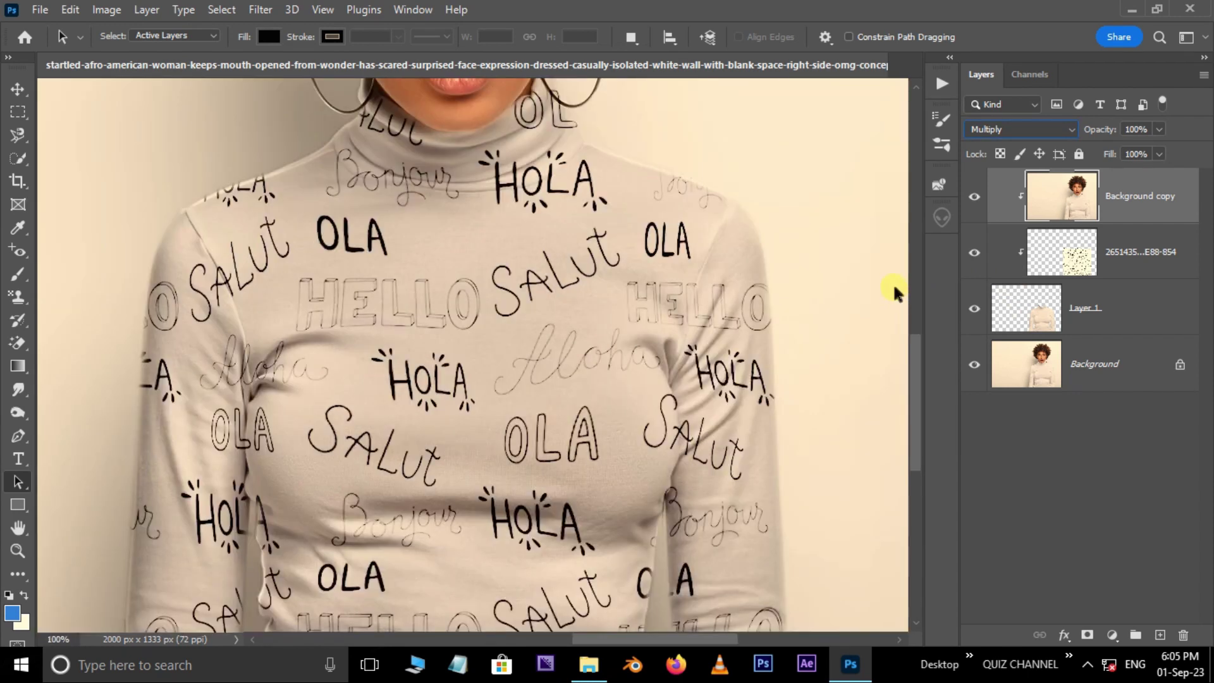
left_click_drag(721, 192, 703, 337)
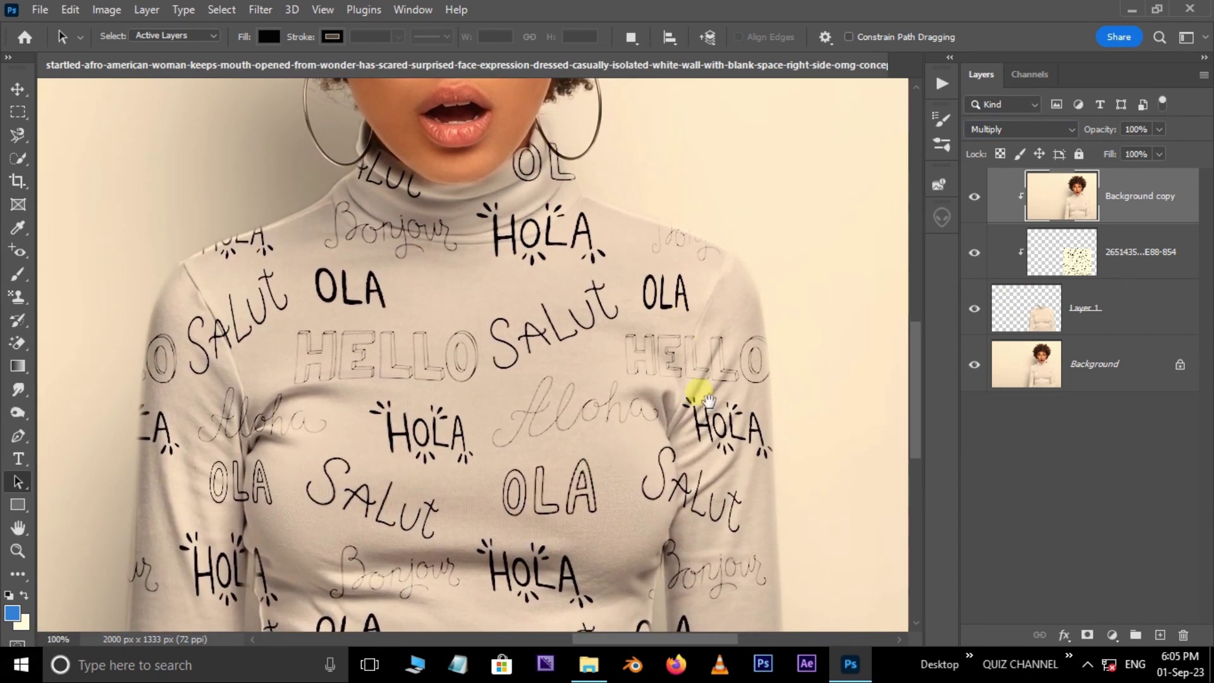